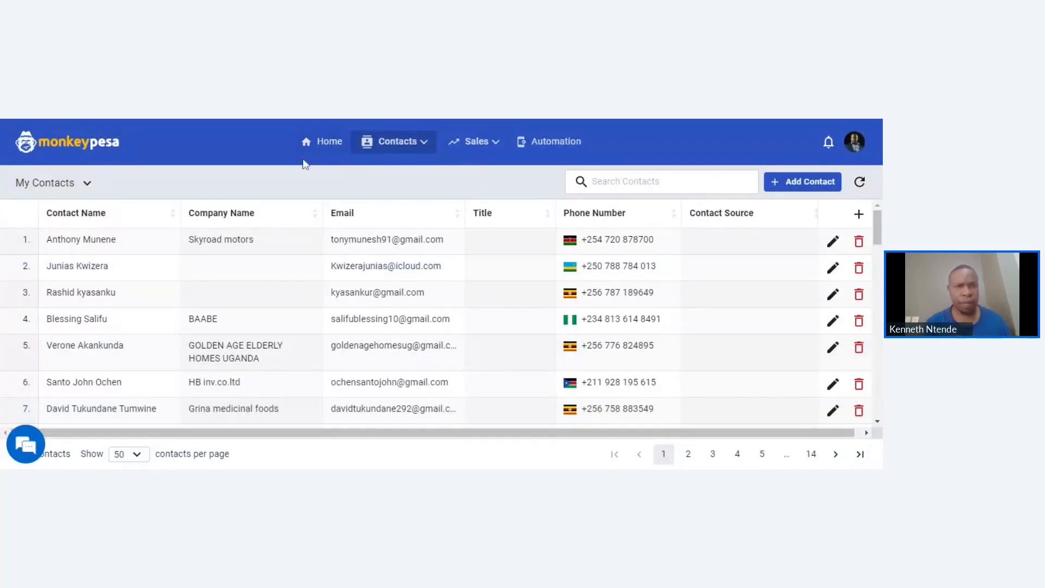
{"action": "scroll", "coordinate": [349, 326], "scroll_direction": "down", "scroll_amount": 4}
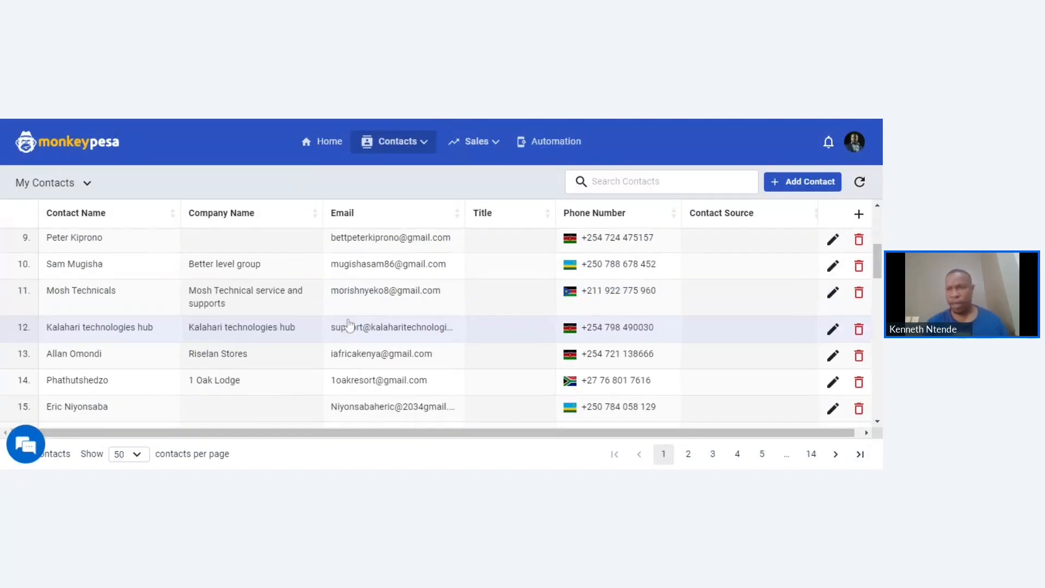
{"action": "scroll", "coordinate": [349, 326], "scroll_direction": "down", "scroll_amount": 2}
{"action": "scroll", "coordinate": [349, 325], "scroll_direction": "up", "scroll_amount": 6}
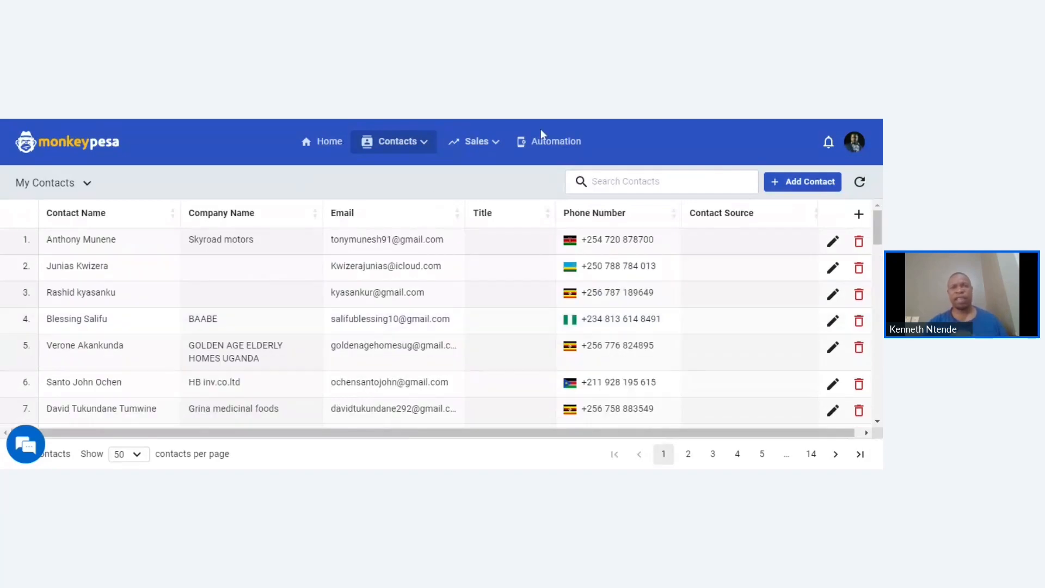
Open the CRM Free Trial (Updated) automation workflow and check which contact list serves as its entry point.
{"action": "left_click", "coordinate": [540, 145]}
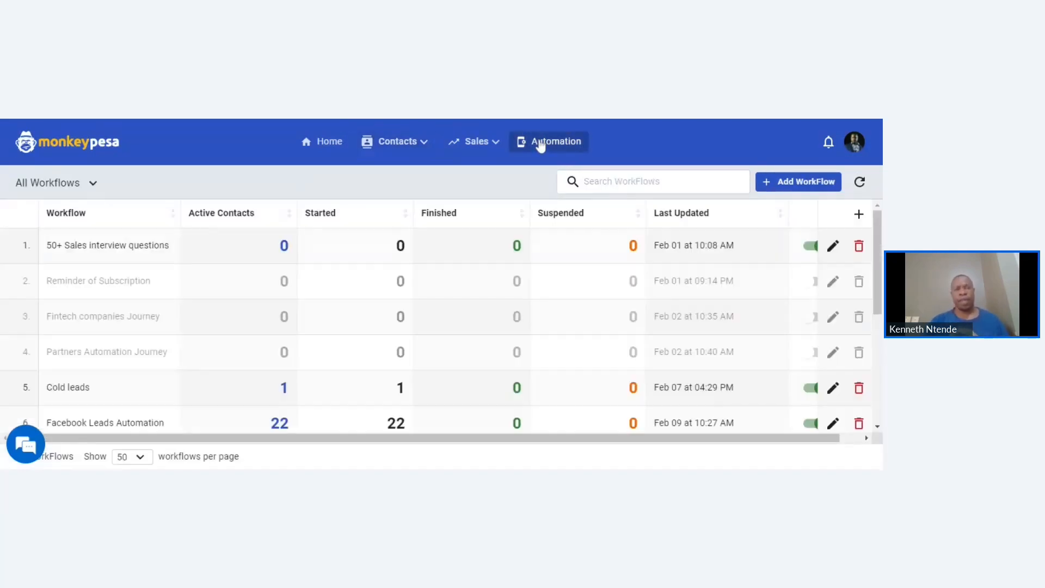
{"action": "scroll", "coordinate": [479, 320], "scroll_direction": "down", "scroll_amount": 8}
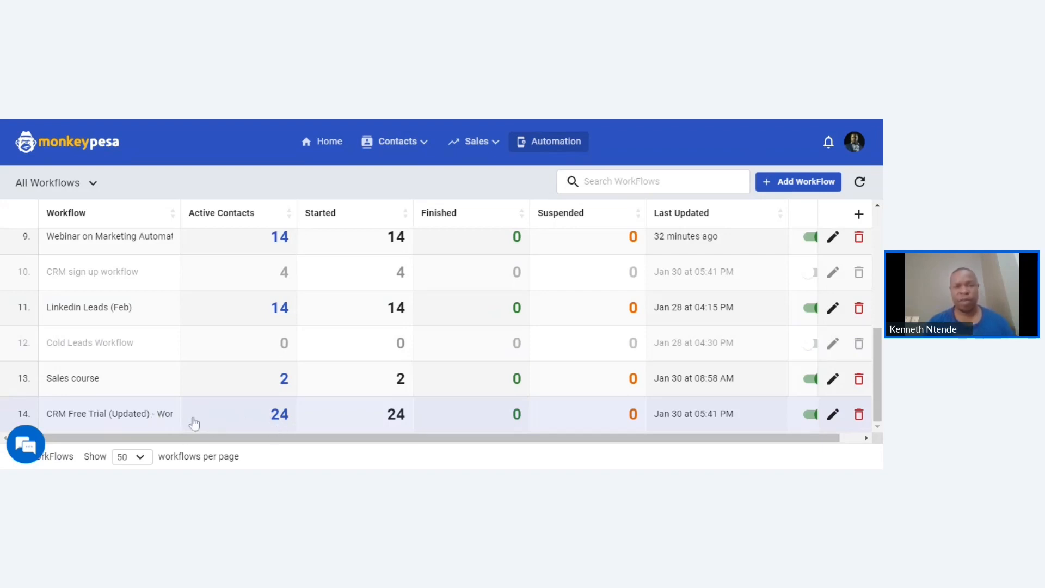
{"action": "left_click", "coordinate": [171, 416]}
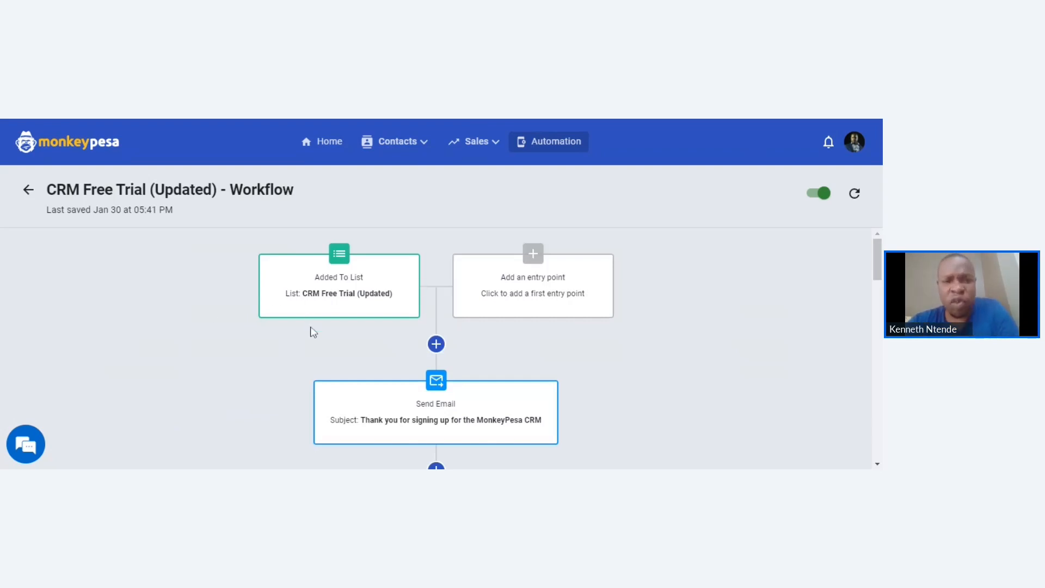
{"action": "scroll", "coordinate": [310, 328], "scroll_direction": "down", "scroll_amount": 1}
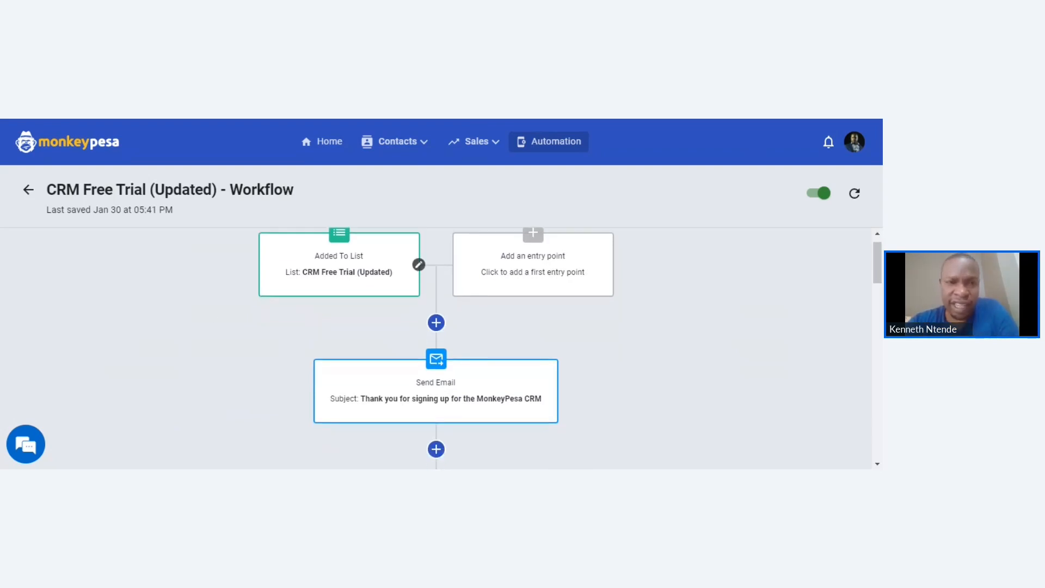
{"action": "left_click_drag", "start_coordinate": [394, 273], "coordinate": [303, 273]}
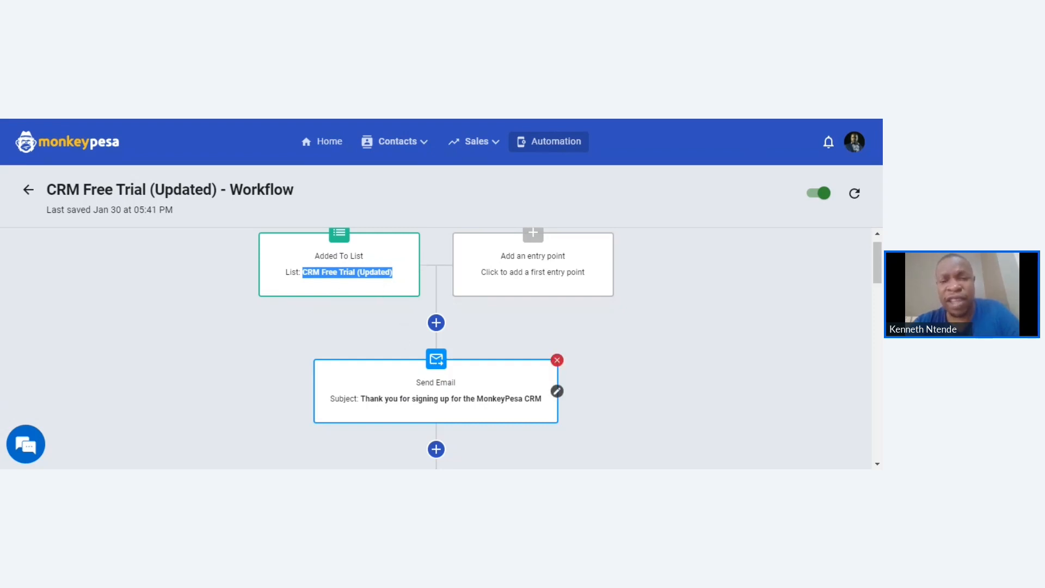
Review the sender, subject and body of the email thanking contacts for signing up, and close it without editing.
{"action": "scroll", "coordinate": [490, 376], "scroll_direction": "down", "scroll_amount": 1}
{"action": "scroll", "coordinate": [554, 281], "scroll_direction": "down", "scroll_amount": 2}
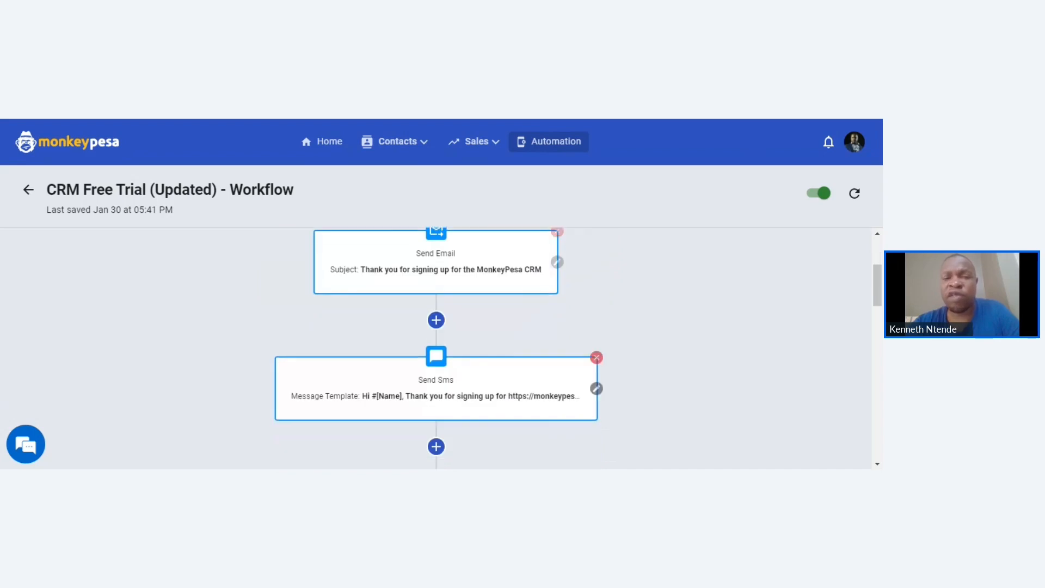
{"action": "left_click", "coordinate": [557, 262]}
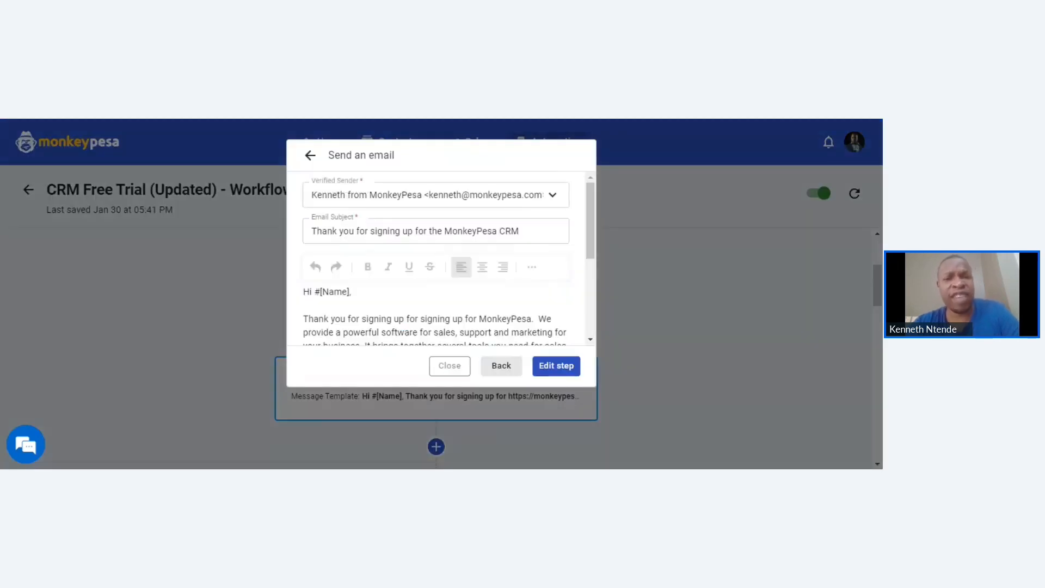
{"action": "scroll", "coordinate": [435, 258], "scroll_direction": "down", "scroll_amount": 2}
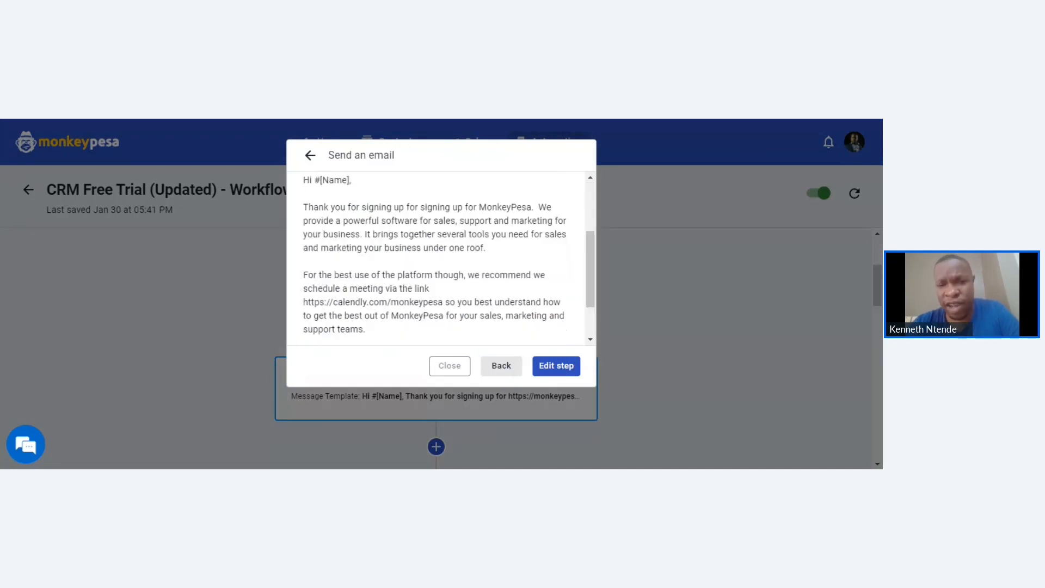
{"action": "scroll", "coordinate": [470, 338], "scroll_direction": "down", "scroll_amount": 1}
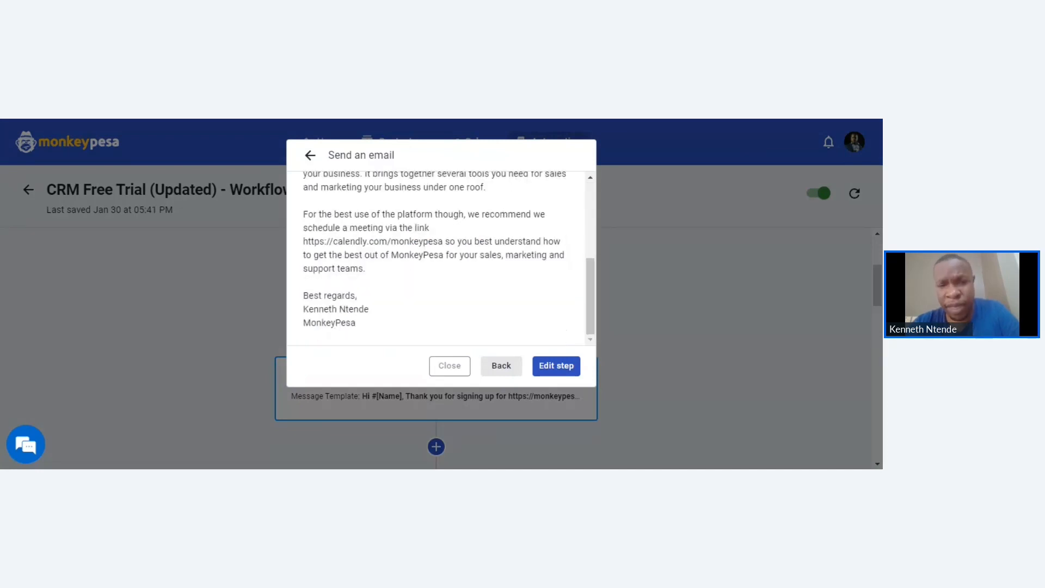
{"action": "left_click", "coordinate": [456, 372]}
Review the message template of the first Send SMS step, including its contact number, and close it without editing.
{"action": "scroll", "coordinate": [436, 405], "scroll_direction": "down", "scroll_amount": 1}
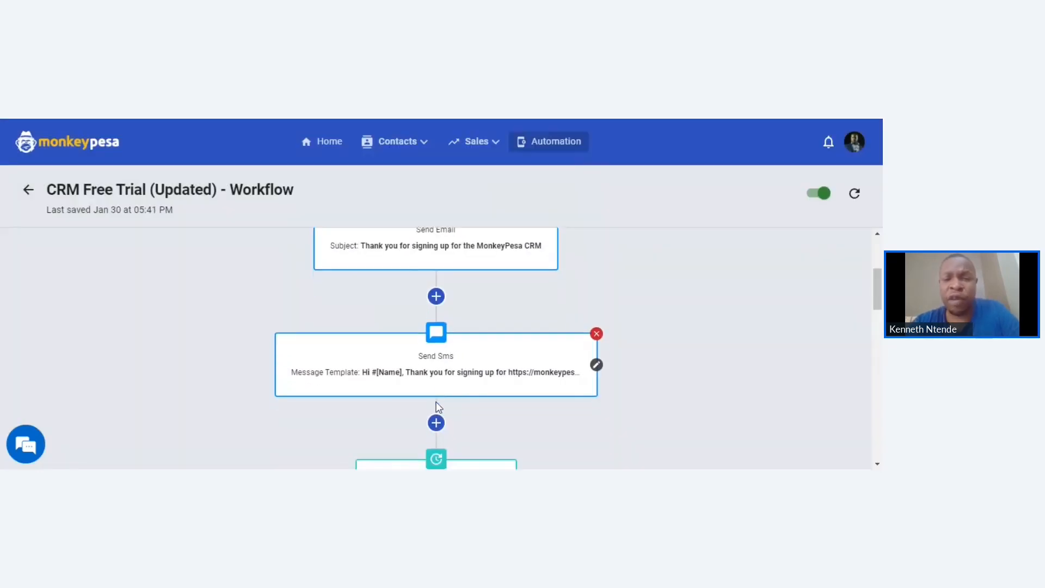
{"action": "left_click", "coordinate": [596, 366]}
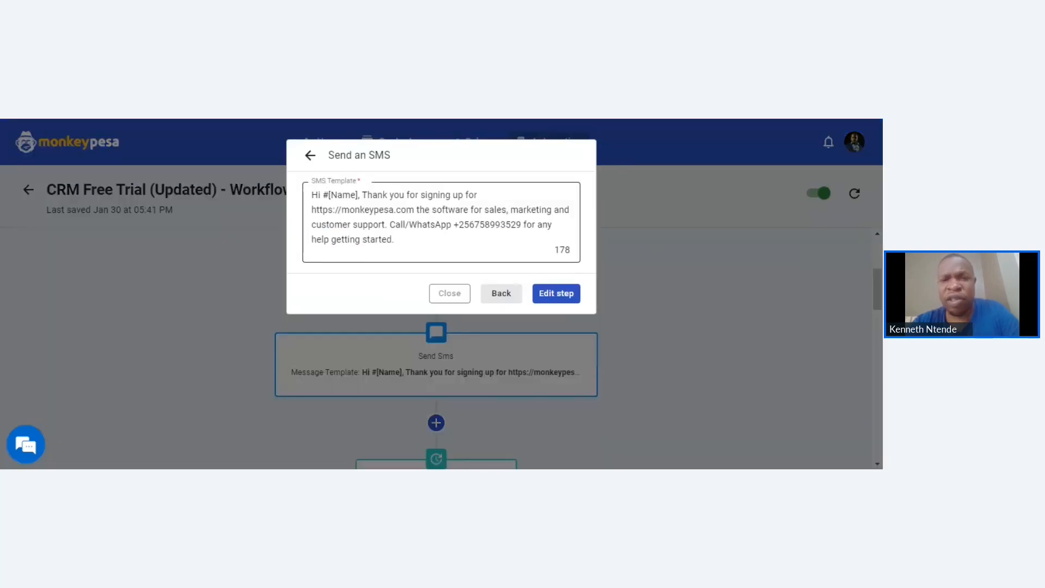
{"action": "left_click", "coordinate": [459, 225]}
{"action": "left_click_drag", "start_coordinate": [459, 224], "coordinate": [524, 225]}
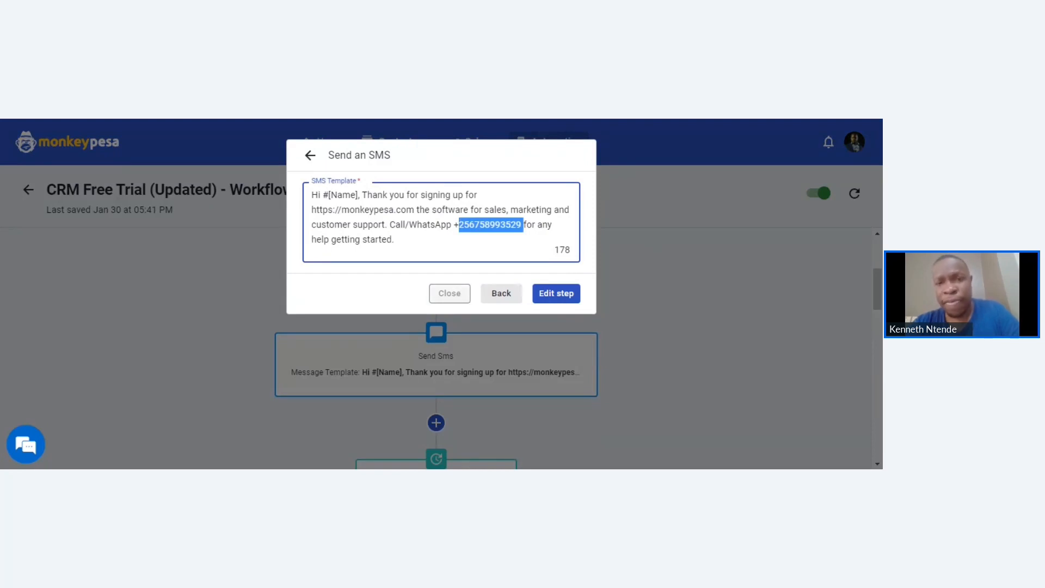
{"action": "left_click", "coordinate": [459, 296]}
{"action": "scroll", "coordinate": [469, 358], "scroll_direction": "down", "scroll_amount": 1}
{"action": "scroll", "coordinate": [470, 360], "scroll_direction": "down", "scroll_amount": 2}
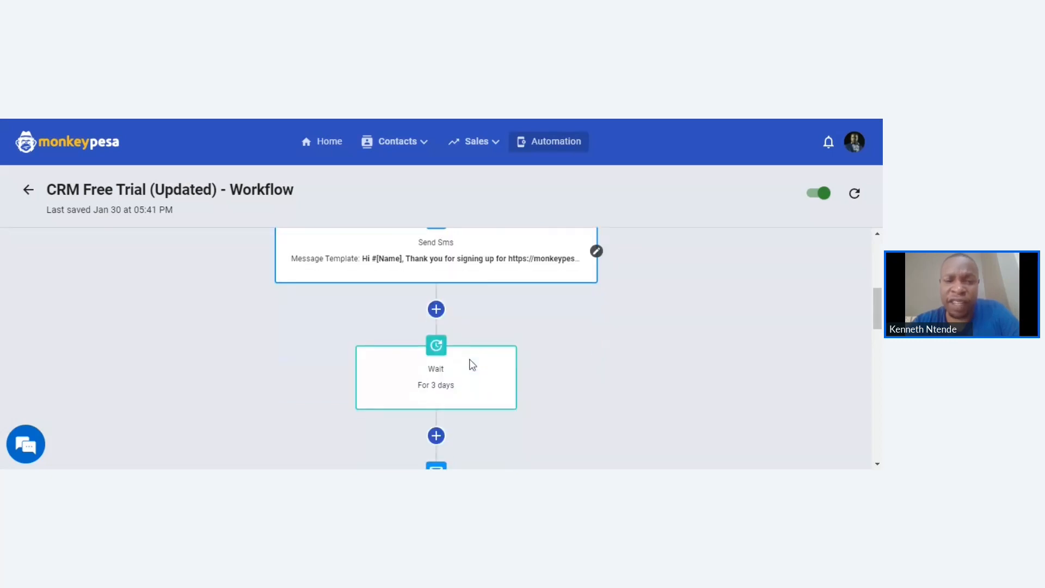
{"action": "left_click", "coordinate": [436, 299]}
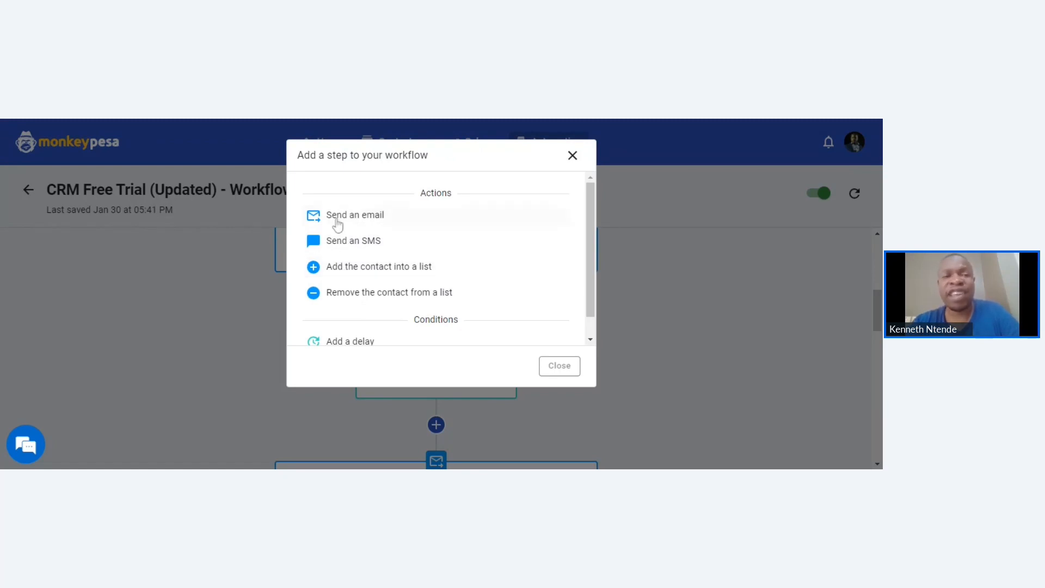
{"action": "left_click", "coordinate": [356, 250]}
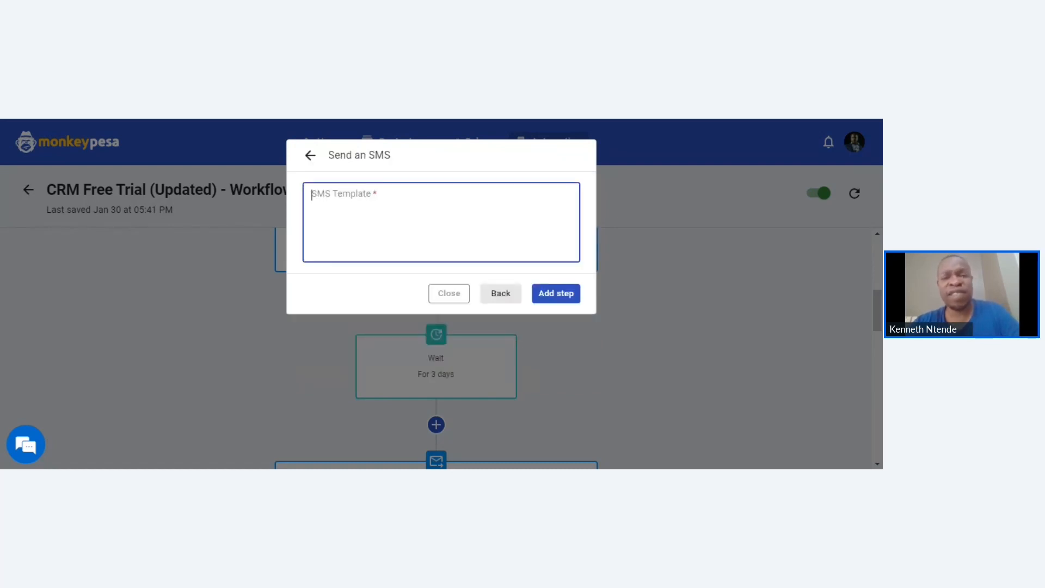
{"action": "left_click", "coordinate": [456, 296]}
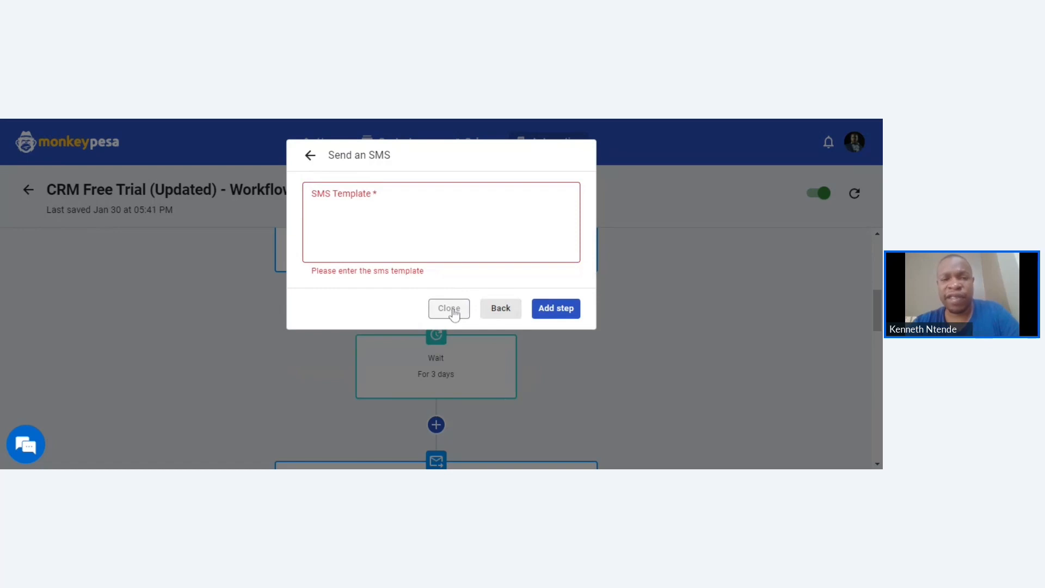
{"action": "left_click", "coordinate": [454, 313]}
Inspect the delay settings of the wait step that follows the free onboarding session email, and close them without editing.
{"action": "scroll", "coordinate": [464, 366], "scroll_direction": "down", "scroll_amount": 3}
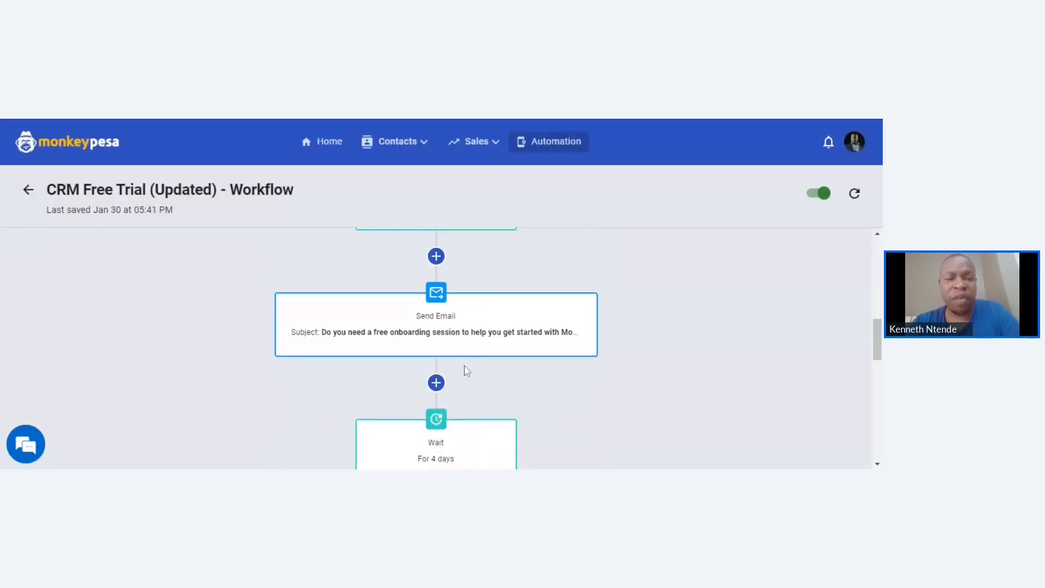
{"action": "scroll", "coordinate": [466, 370], "scroll_direction": "down", "scroll_amount": 2}
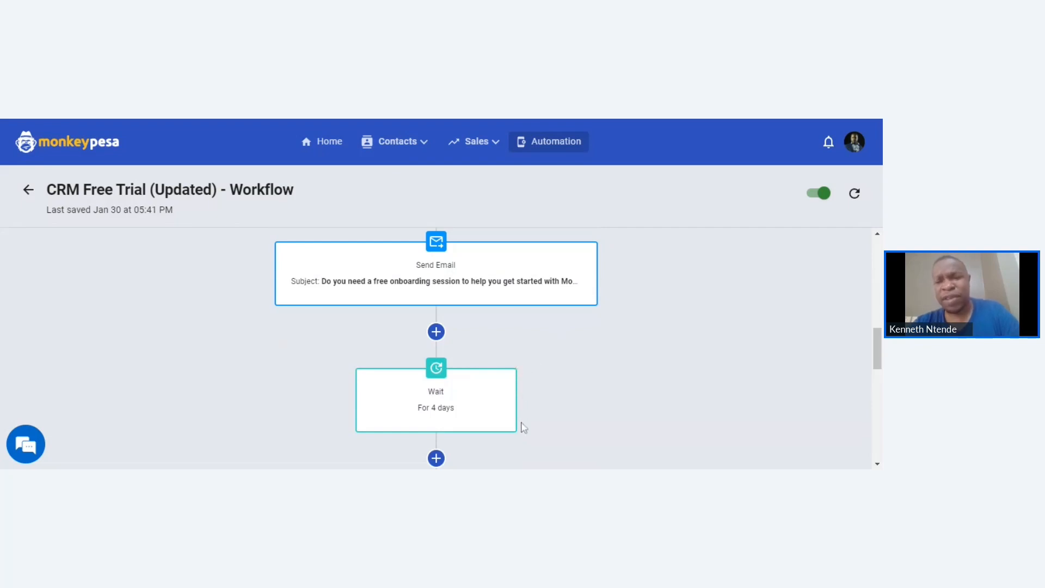
{"action": "scroll", "coordinate": [522, 425], "scroll_direction": "down", "scroll_amount": 3}
{"action": "scroll", "coordinate": [521, 426], "scroll_direction": "down", "scroll_amount": 3}
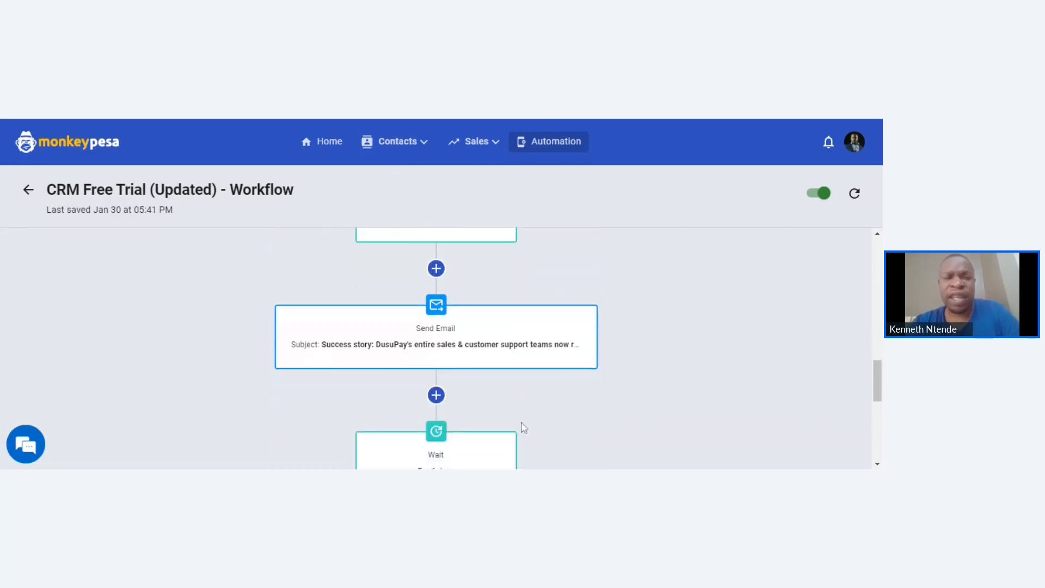
{"action": "mouse_move", "coordinate": [454, 341]}
{"action": "scroll", "coordinate": [454, 341], "scroll_direction": "up", "scroll_amount": 4}
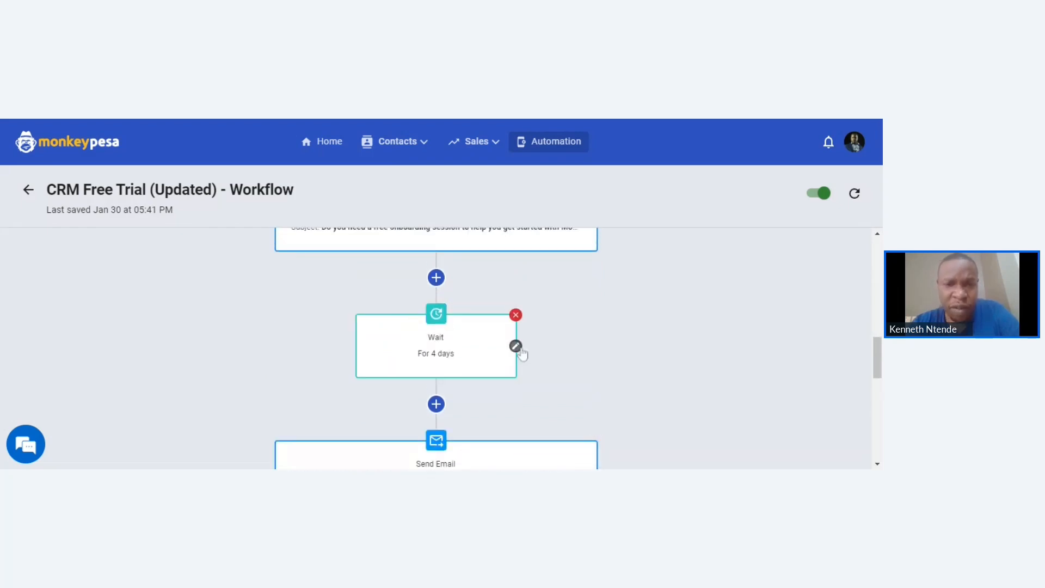
{"action": "left_click", "coordinate": [516, 346]}
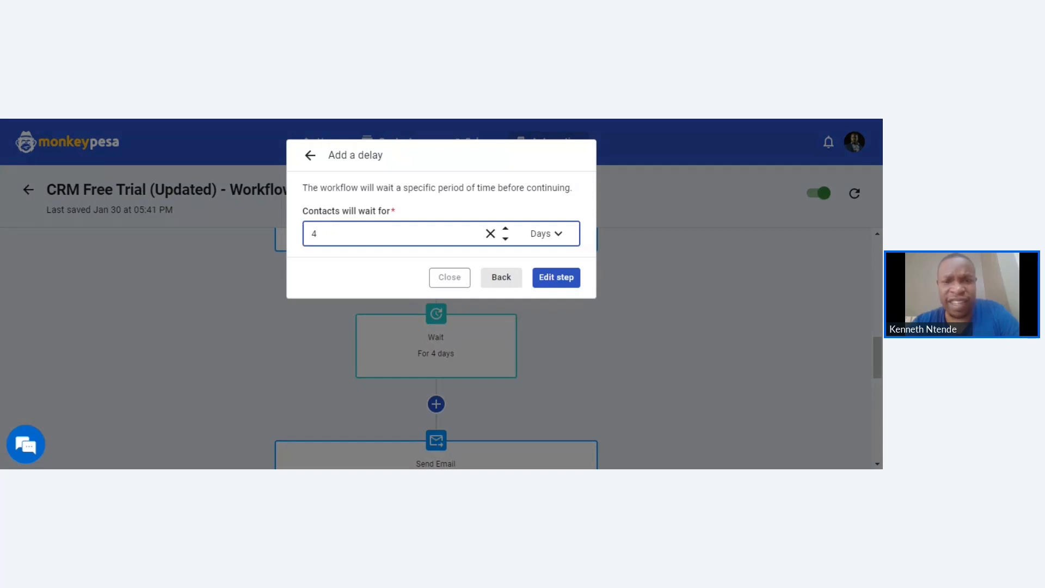
{"action": "left_click", "coordinate": [450, 278]}
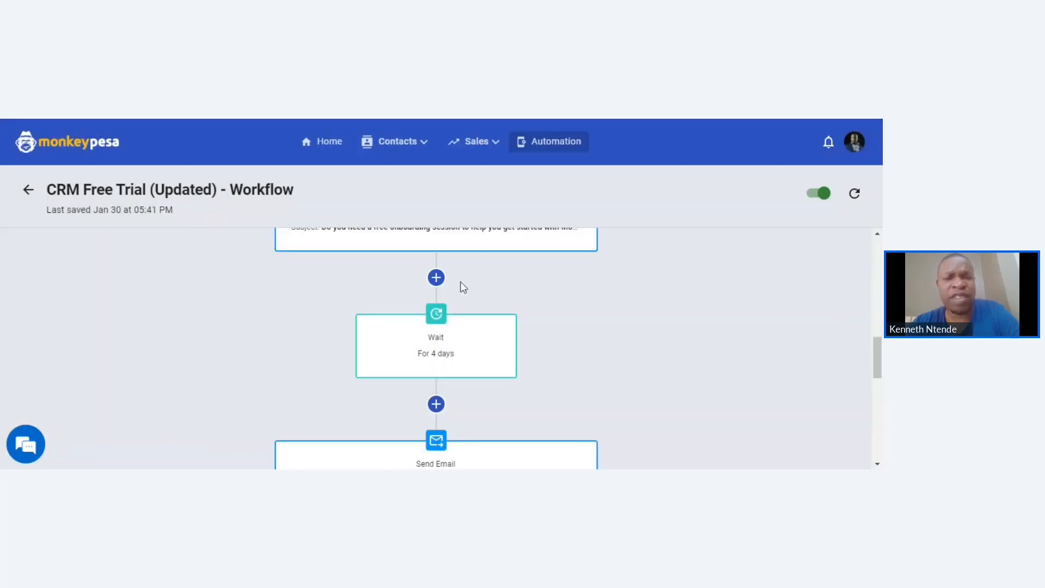
Read the subject line of the DusuPay success story email step, highlighting its text.
{"action": "scroll", "coordinate": [472, 397], "scroll_direction": "down", "scroll_amount": 2}
{"action": "scroll", "coordinate": [472, 395], "scroll_direction": "down", "scroll_amount": 1}
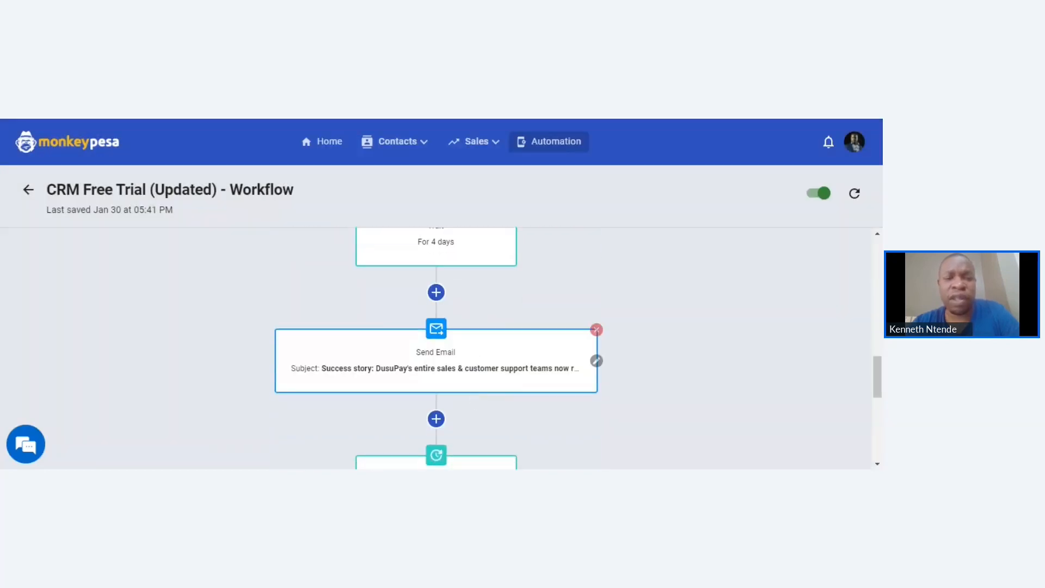
{"action": "double_click", "coordinate": [395, 368]}
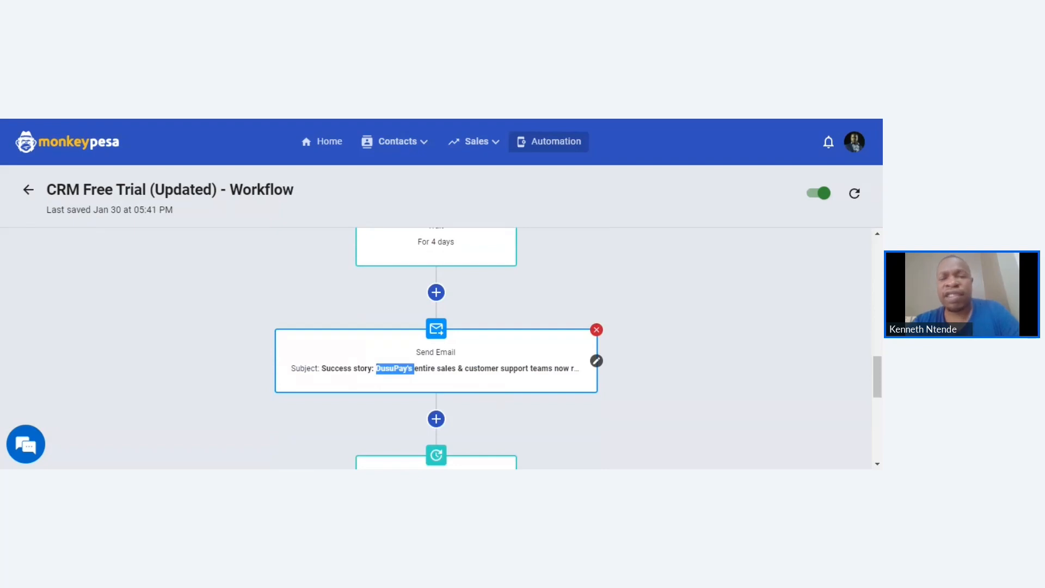
{"action": "triple_click", "coordinate": [394, 368]}
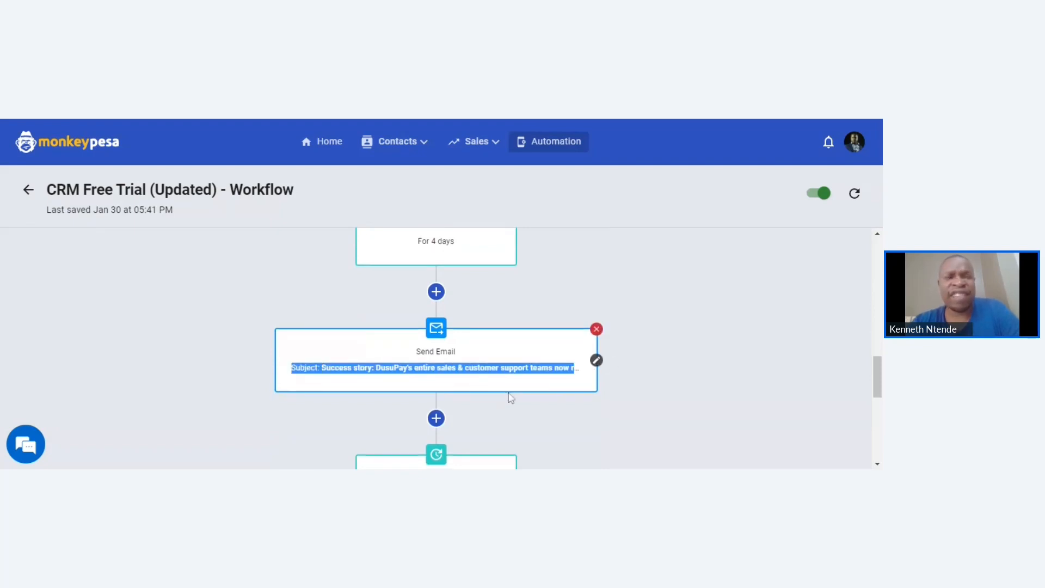
Examine the workflow's remaining wait, email and SMS steps about the expiring free trial, and return to the opening thank-you email.
{"action": "scroll", "coordinate": [510, 398], "scroll_direction": "down", "scroll_amount": 2}
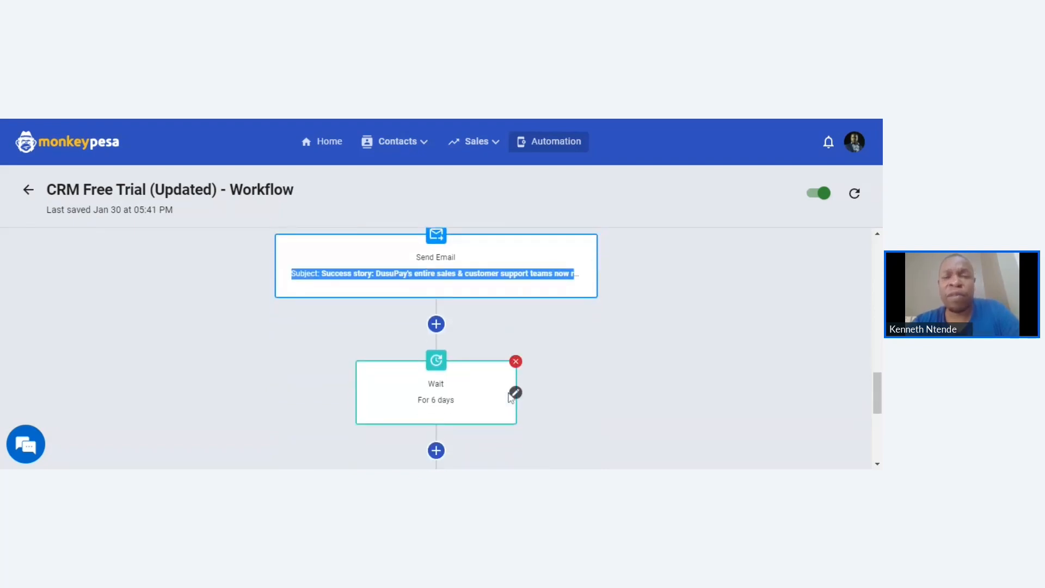
{"action": "scroll", "coordinate": [511, 398], "scroll_direction": "down", "scroll_amount": 1}
{"action": "scroll", "coordinate": [511, 398], "scroll_direction": "down", "scroll_amount": 1}
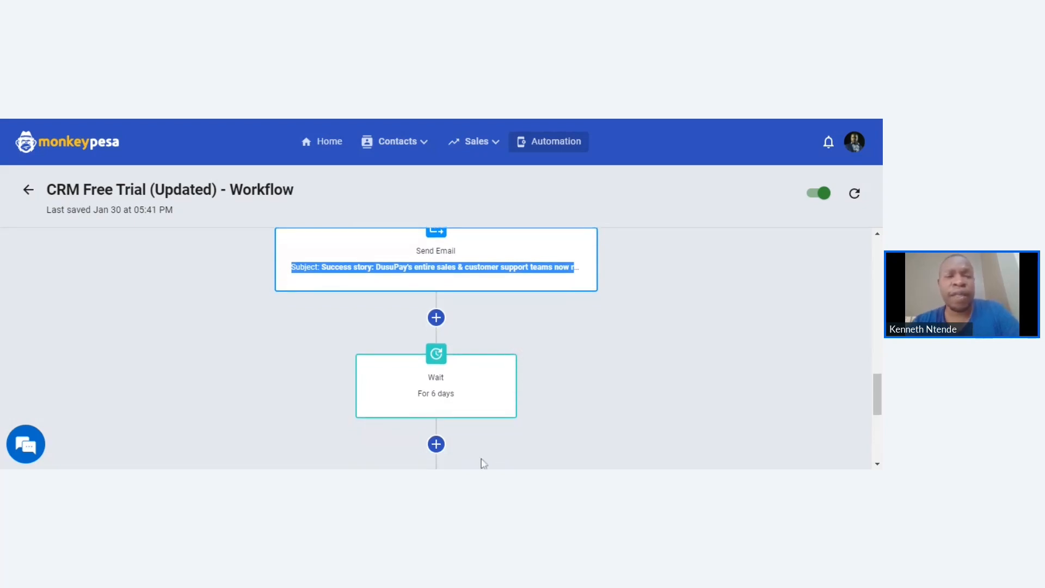
{"action": "scroll", "coordinate": [484, 463], "scroll_direction": "down", "scroll_amount": 3}
{"action": "scroll", "coordinate": [483, 463], "scroll_direction": "down", "scroll_amount": 1}
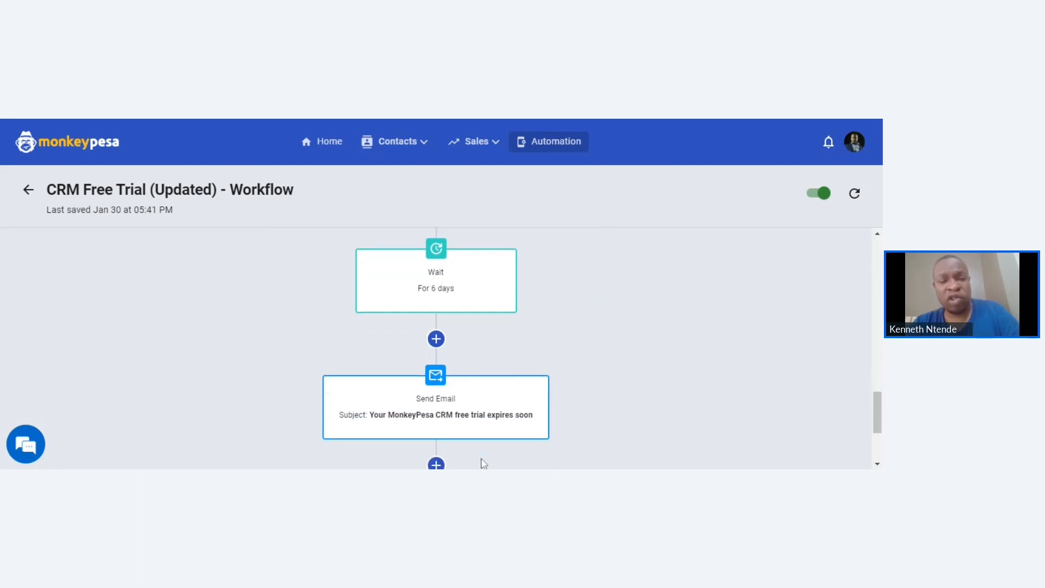
{"action": "mouse_move", "coordinate": [546, 407]}
{"action": "scroll", "coordinate": [546, 407], "scroll_direction": "down", "scroll_amount": 3}
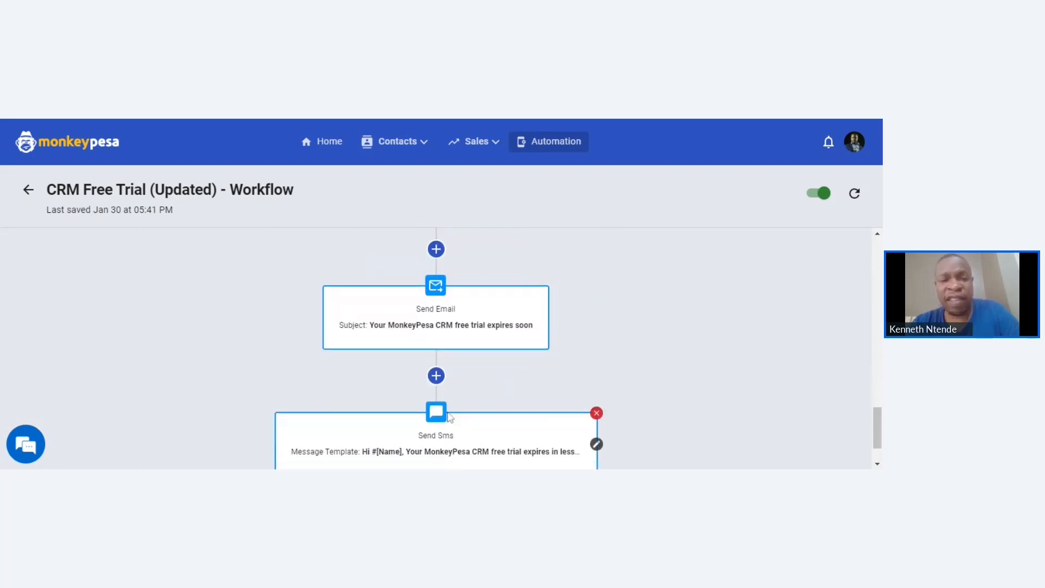
{"action": "scroll", "coordinate": [490, 419], "scroll_direction": "down", "scroll_amount": 1}
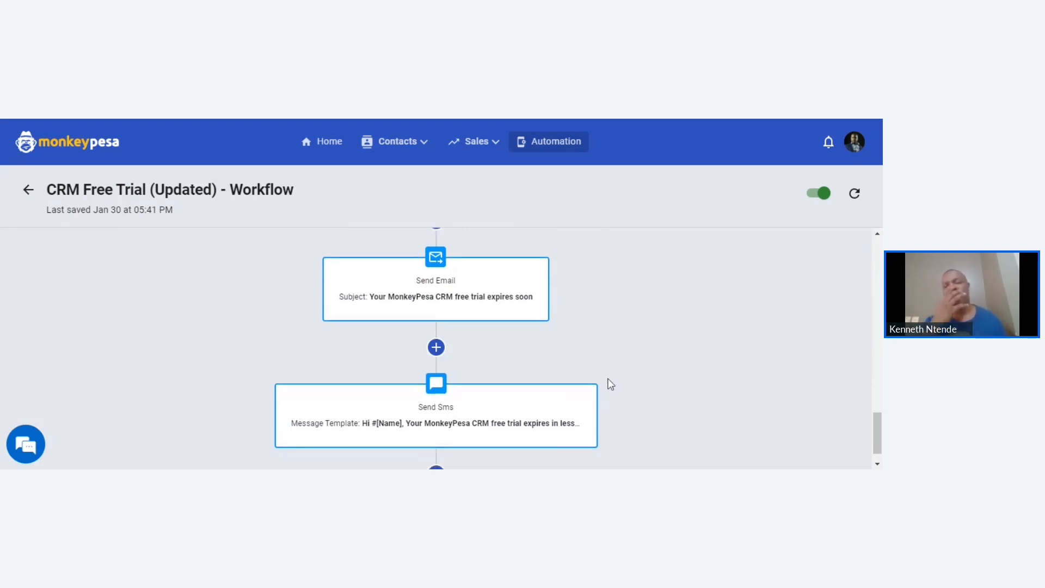
{"action": "scroll", "coordinate": [610, 384], "scroll_direction": "down", "scroll_amount": 1}
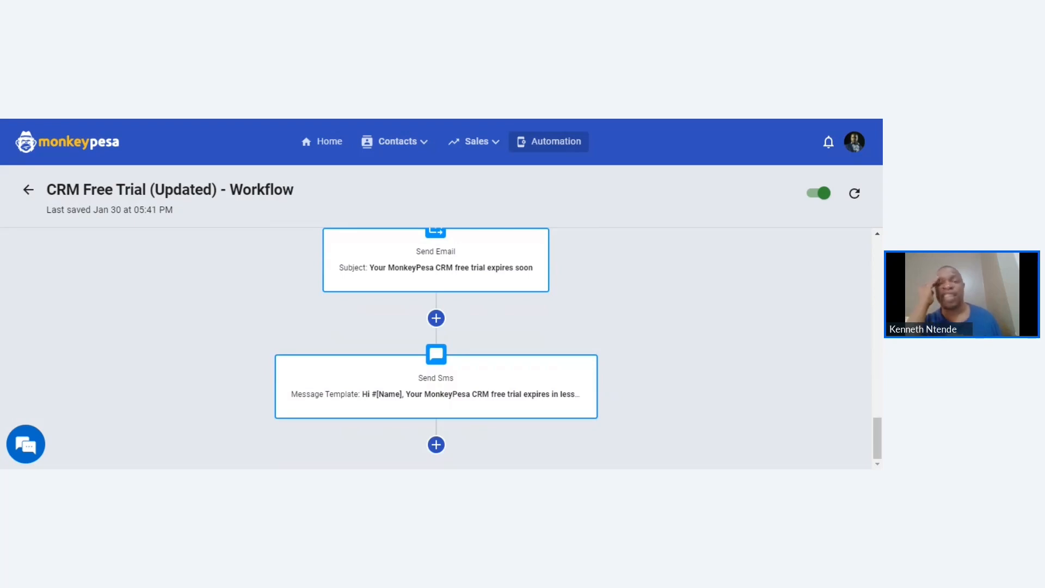
{"action": "scroll", "coordinate": [611, 385], "scroll_direction": "up", "scroll_amount": 5}
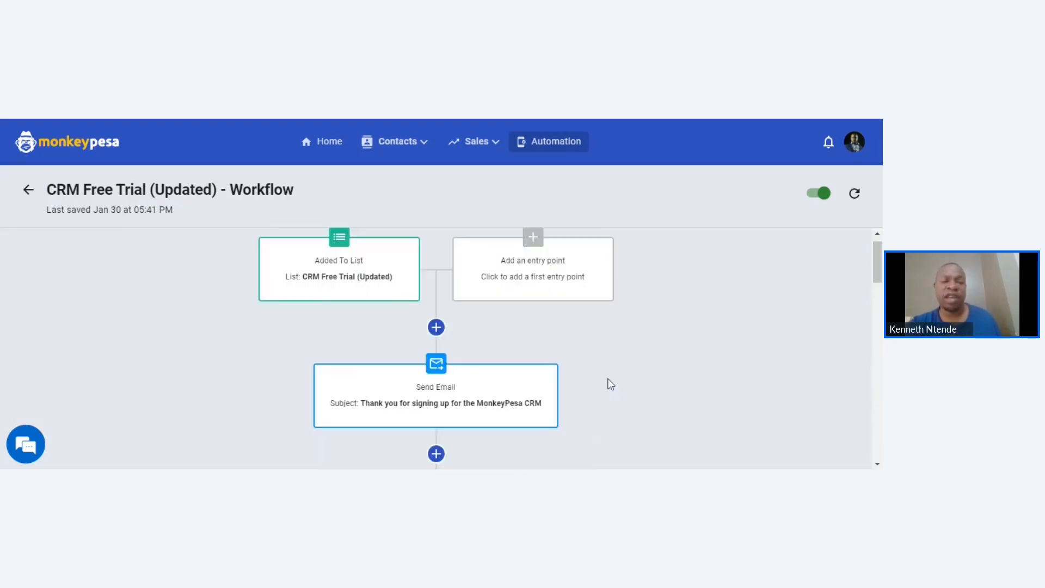
{"action": "scroll", "coordinate": [463, 433], "scroll_direction": "down", "scroll_amount": 3}
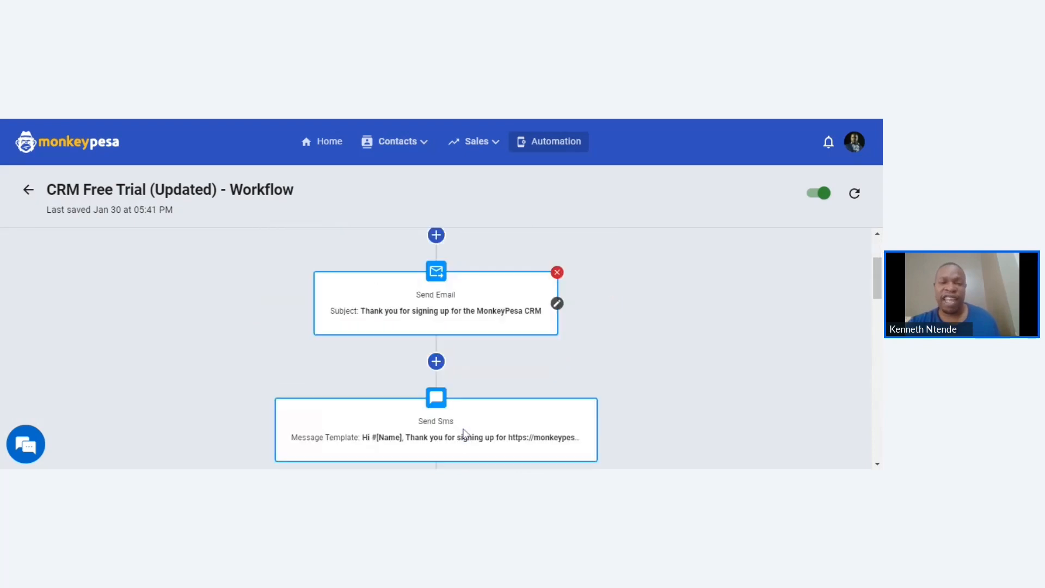
Open the first contact's record in My Contacts and start adding that contact to a list.
{"action": "scroll", "coordinate": [463, 433], "scroll_direction": "down", "scroll_amount": 3}
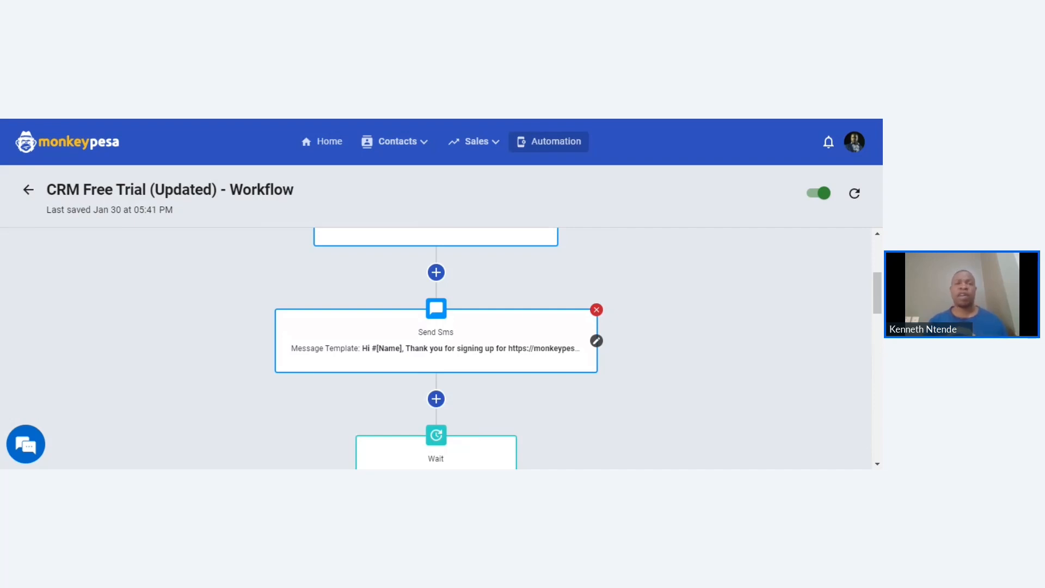
{"action": "left_click", "coordinate": [406, 146]}
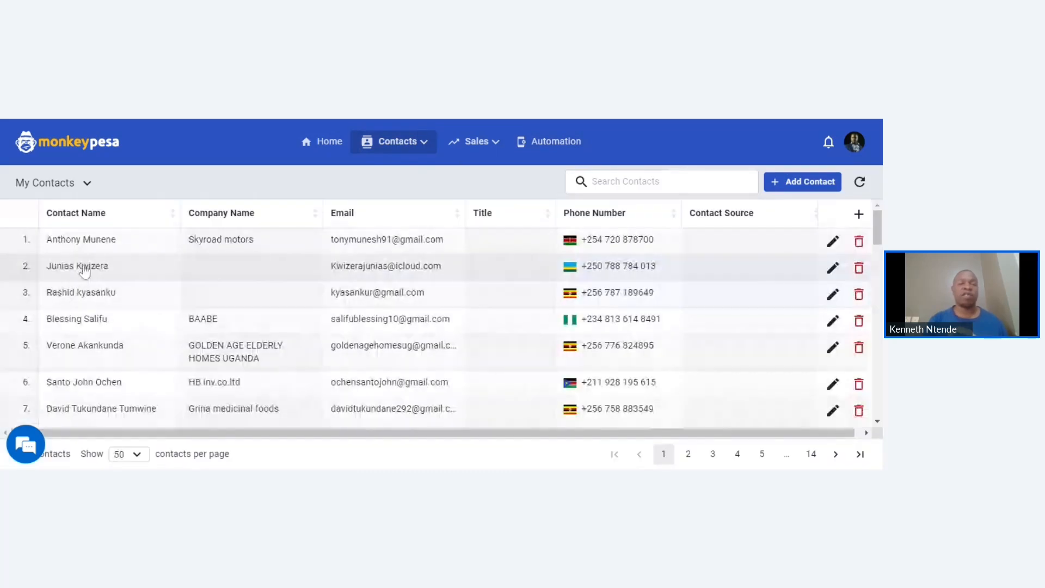
{"action": "left_click", "coordinate": [93, 243]}
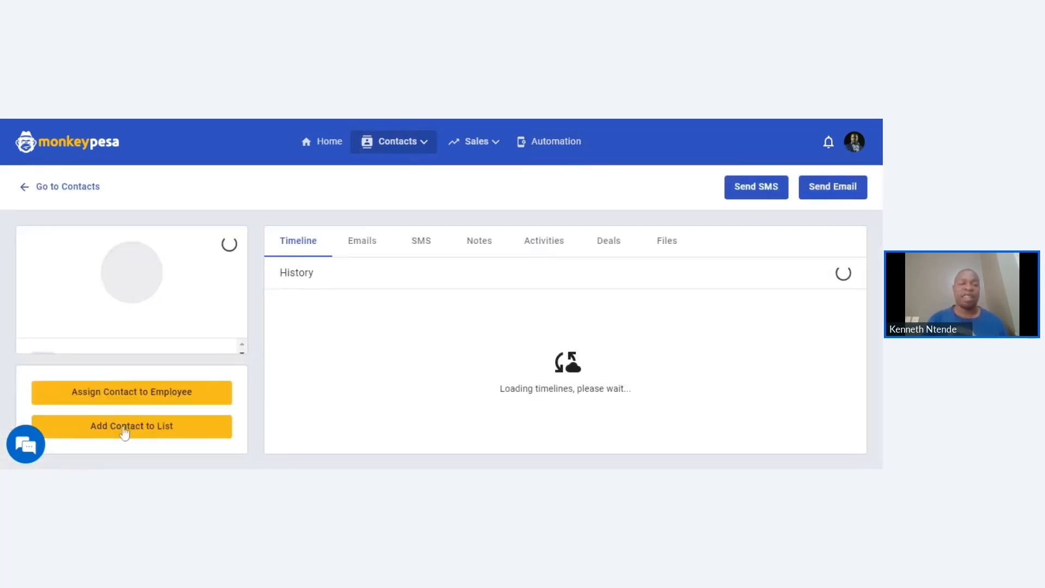
{"action": "left_click", "coordinate": [127, 427]}
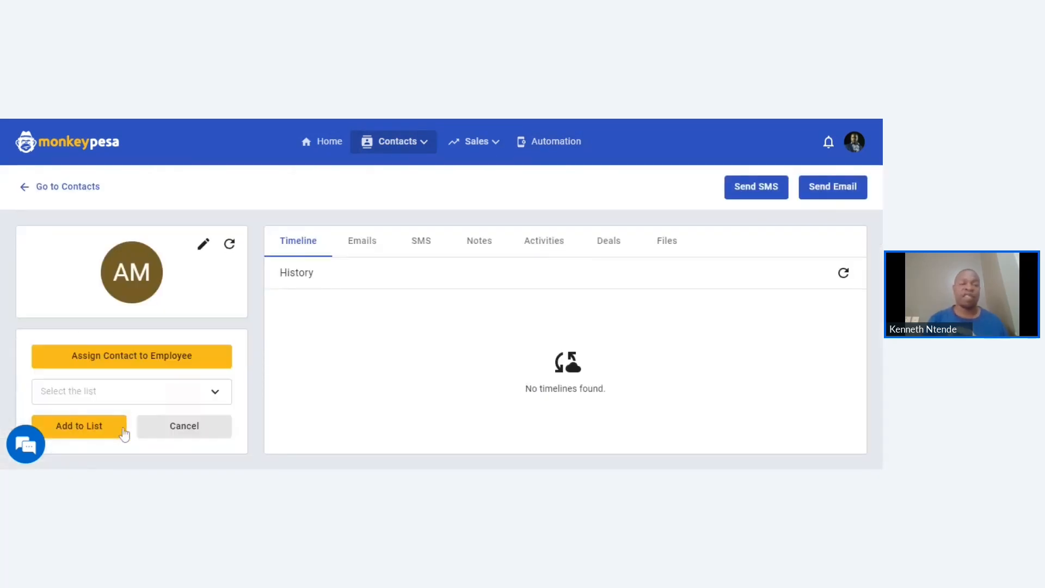
Choose CRM Free Trial (Updated) as the contact's list, without adding the contact to it.
{"action": "left_click", "coordinate": [124, 382]}
{"action": "type", "text": "dhvkp"}
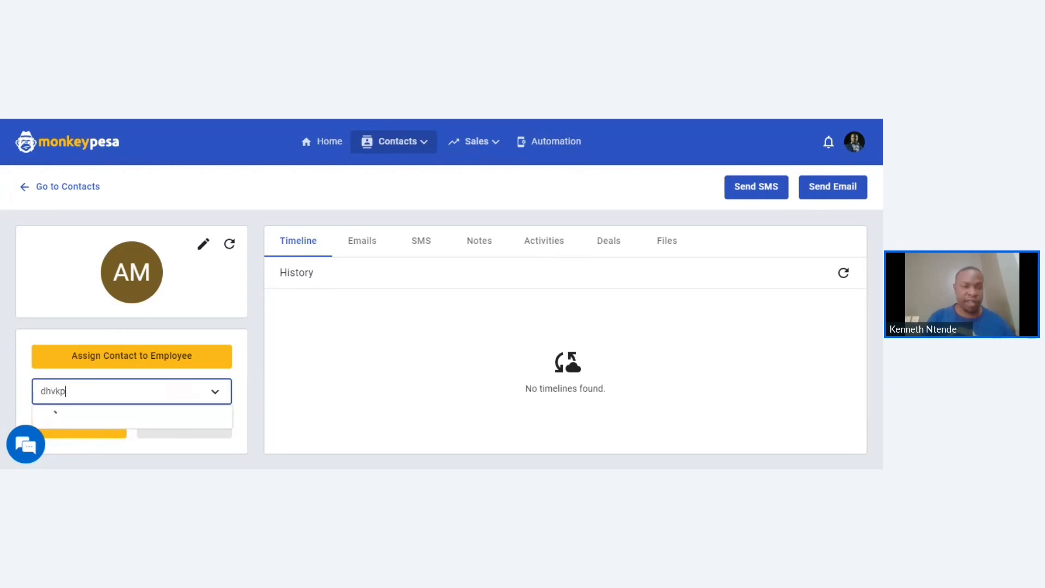
{"action": "key", "text": "BackSpace"}
{"action": "key", "text": "BackSpace"}
{"action": "key", "text": "BackSpace"}
{"action": "key", "text": "BackSpace"}
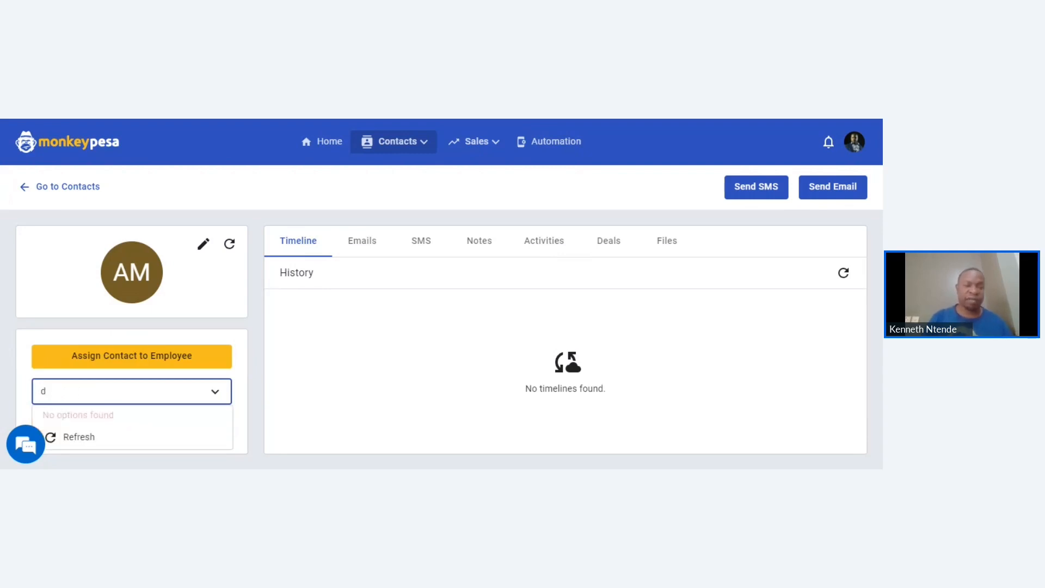
{"action": "key", "text": "BackSpace"}
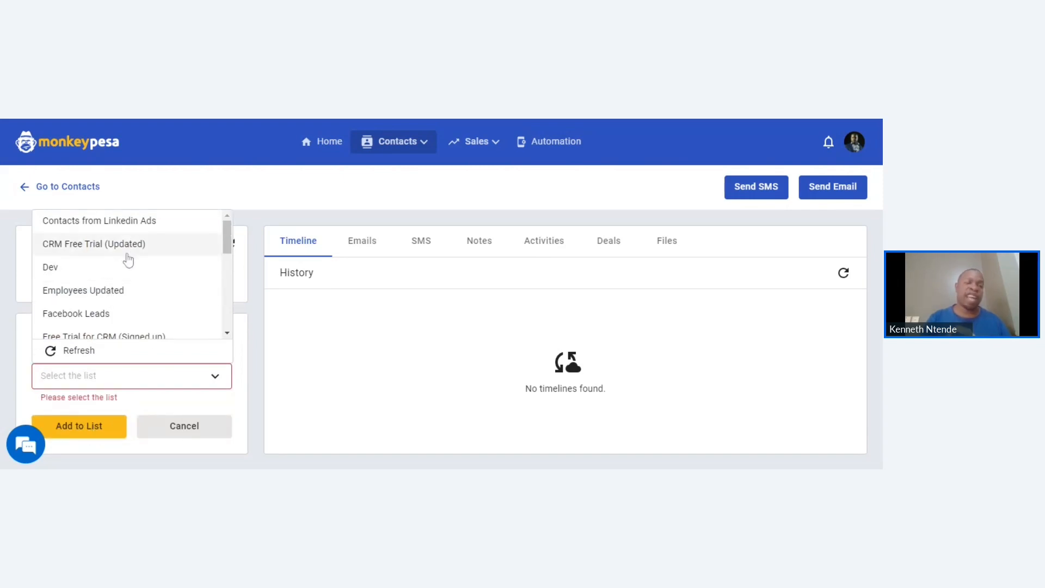
{"action": "left_click", "coordinate": [127, 249]}
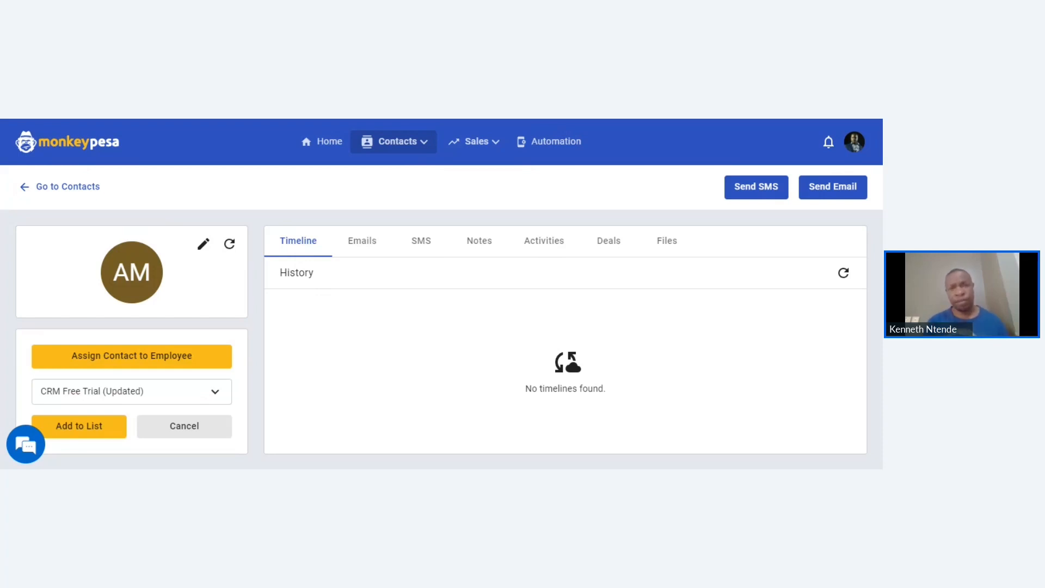
Open the Facebook Leads Automation workflow from the list of all workflows.
{"action": "left_click", "coordinate": [573, 145]}
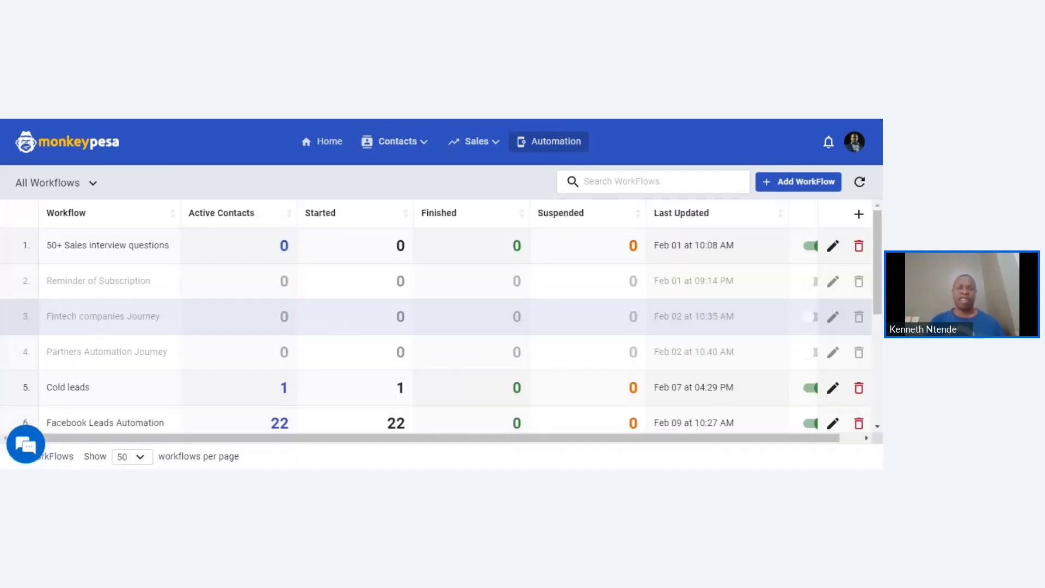
{"action": "scroll", "coordinate": [280, 373], "scroll_direction": "down", "scroll_amount": 3}
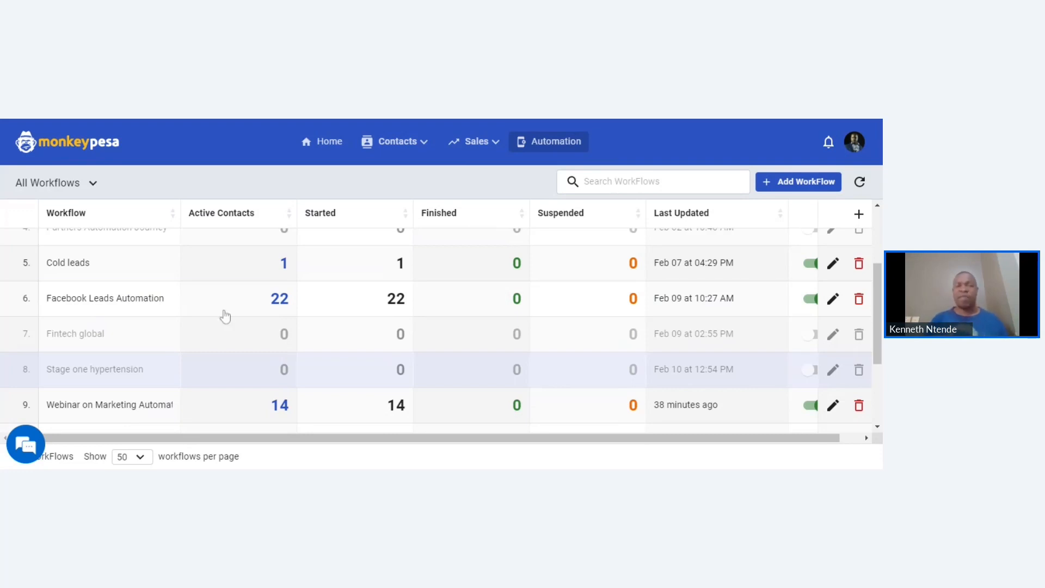
{"action": "left_click", "coordinate": [183, 304]}
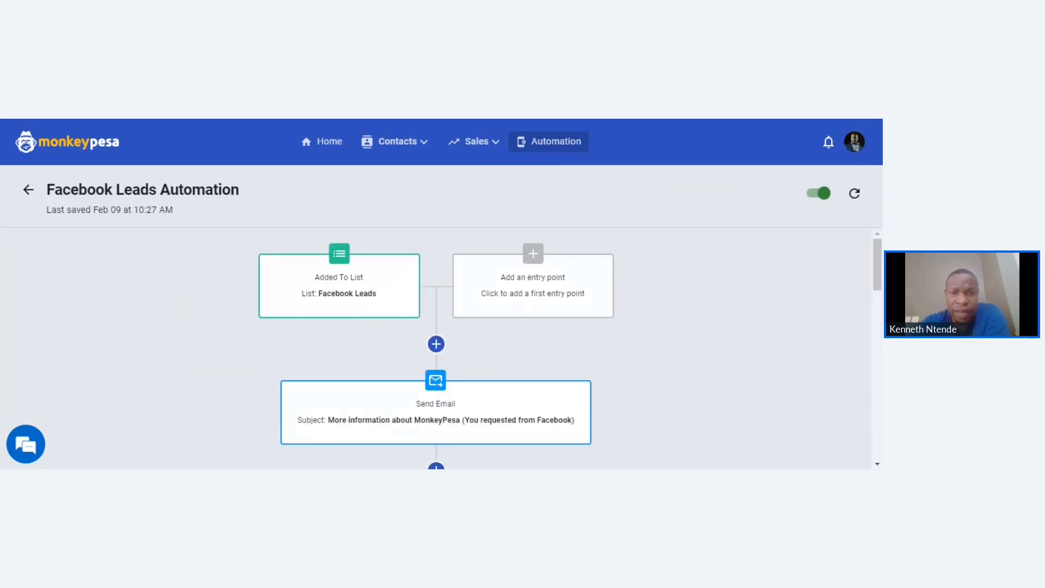
Review the workflow's entry point and read the first email about requested MonkeyPesa information through to its signature, closing it without editing.
{"action": "scroll", "coordinate": [320, 366], "scroll_direction": "down", "scroll_amount": 1}
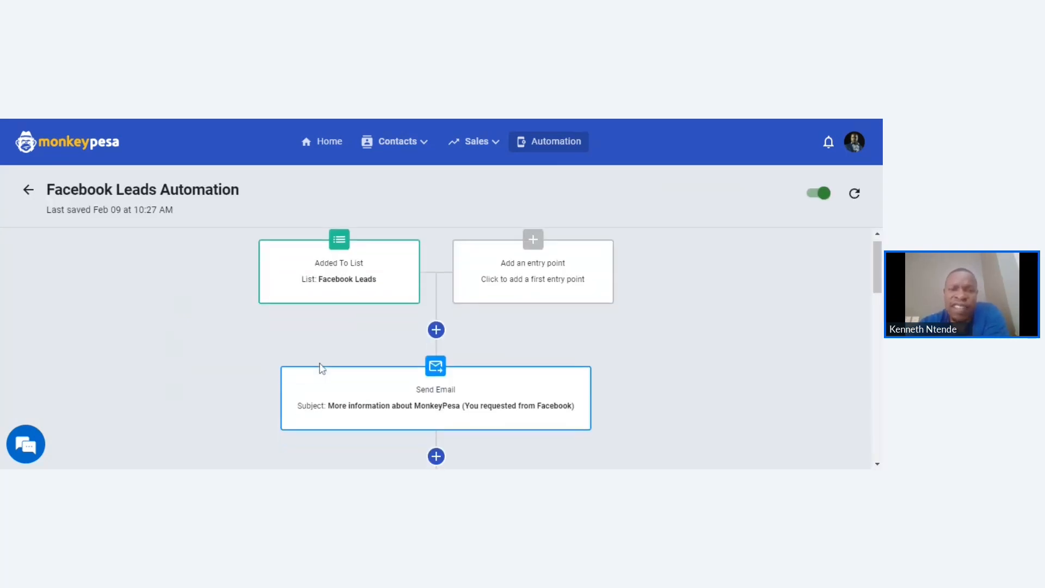
{"action": "scroll", "coordinate": [320, 368], "scroll_direction": "down", "scroll_amount": 2}
{"action": "scroll", "coordinate": [448, 380], "scroll_direction": "up", "scroll_amount": 4}
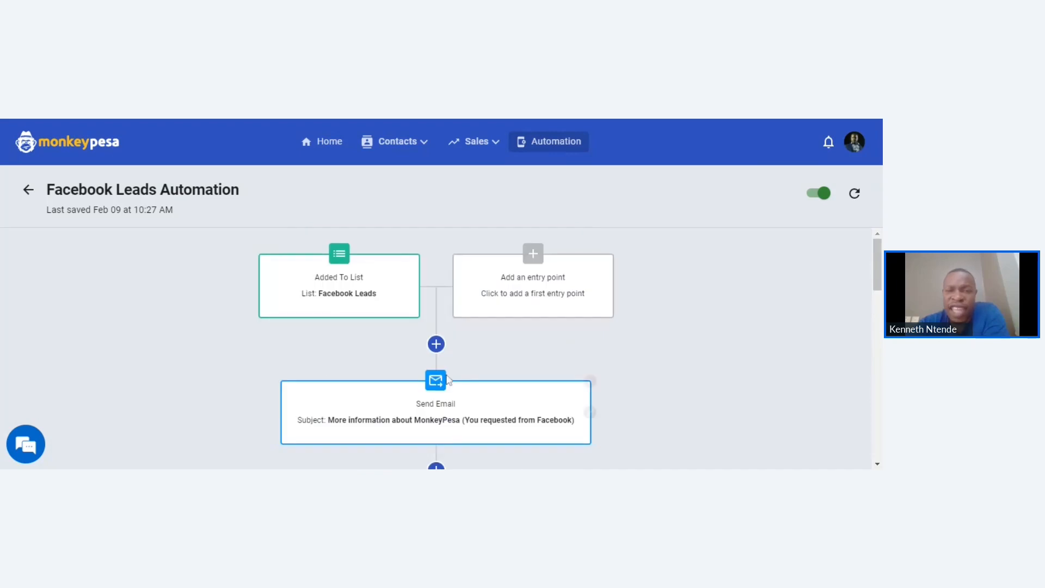
{"action": "scroll", "coordinate": [598, 384], "scroll_direction": "down", "scroll_amount": 1}
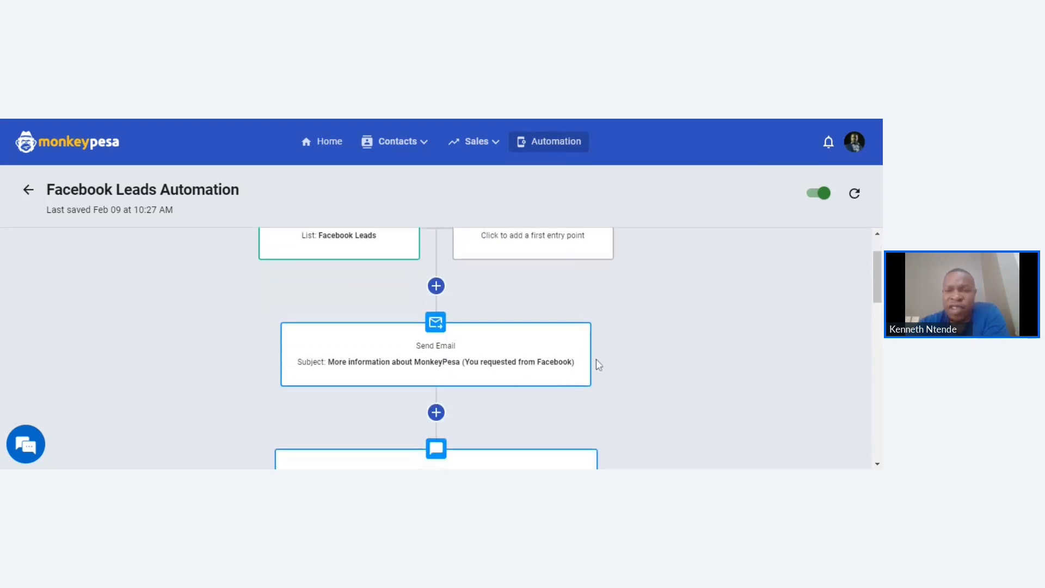
{"action": "left_click", "coordinate": [590, 354]}
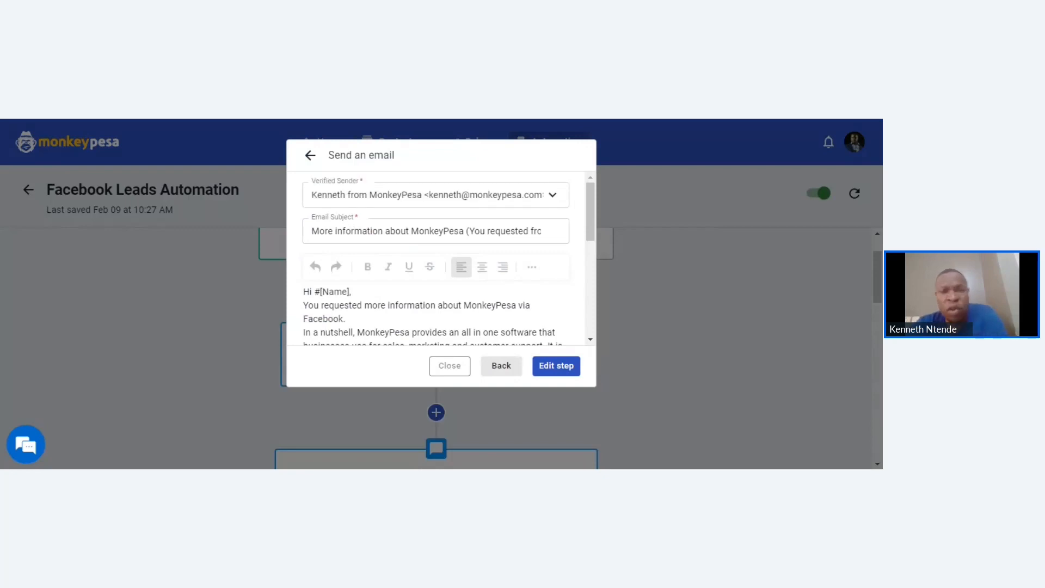
{"action": "scroll", "coordinate": [439, 259], "scroll_direction": "down", "scroll_amount": 4}
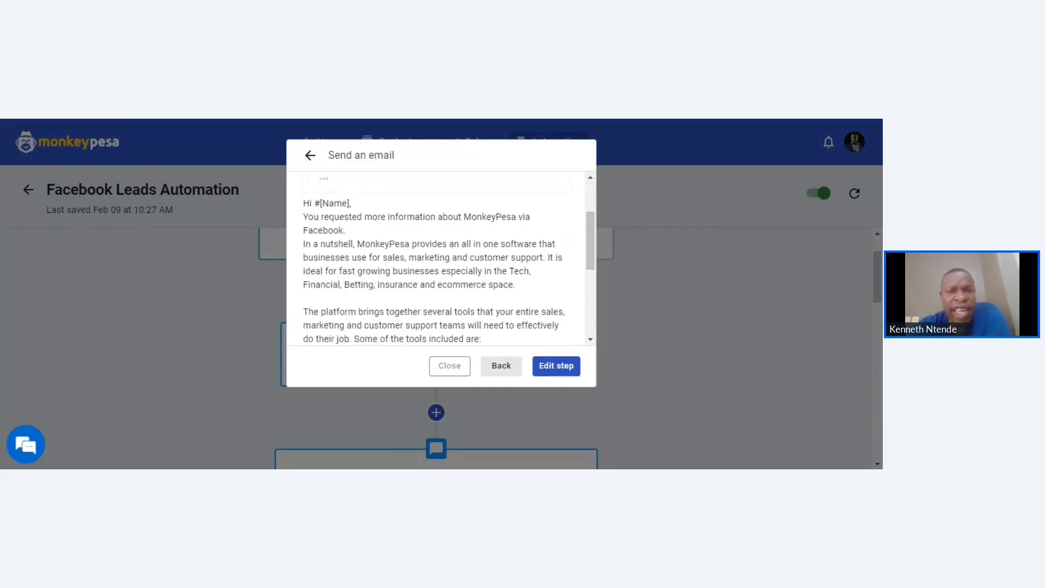
{"action": "scroll", "coordinate": [438, 259], "scroll_direction": "down", "scroll_amount": 3}
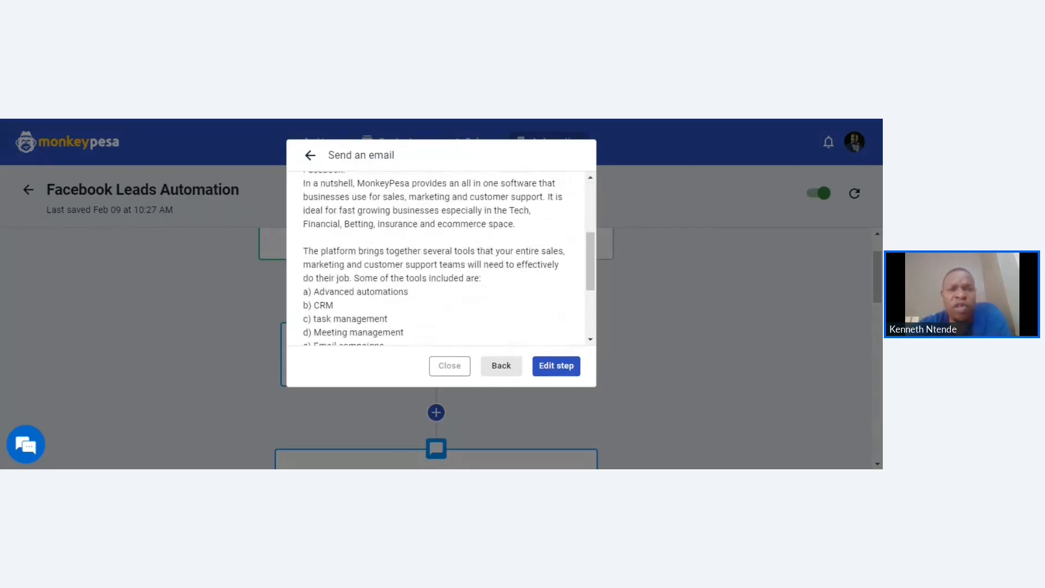
{"action": "scroll", "coordinate": [438, 258], "scroll_direction": "down", "scroll_amount": 2}
{"action": "scroll", "coordinate": [438, 259], "scroll_direction": "down", "scroll_amount": 3}
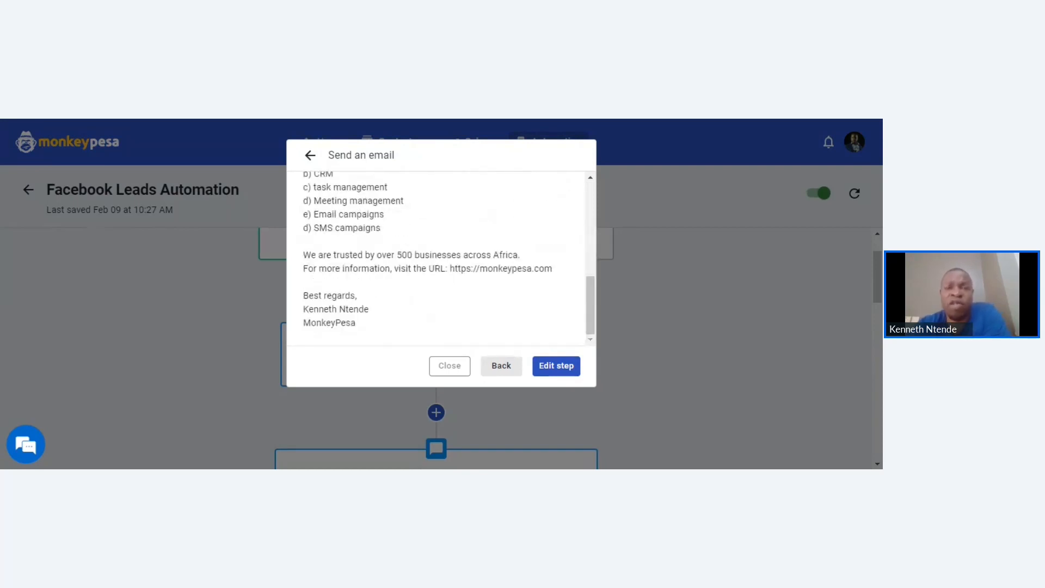
{"action": "left_click", "coordinate": [459, 370]}
Examine the first SMS and wait steps, then read the follow-up email about MonkeyPesa and close it without editing.
{"action": "scroll", "coordinate": [455, 369], "scroll_direction": "down", "scroll_amount": 3}
{"action": "mouse_move", "coordinate": [454, 369]}
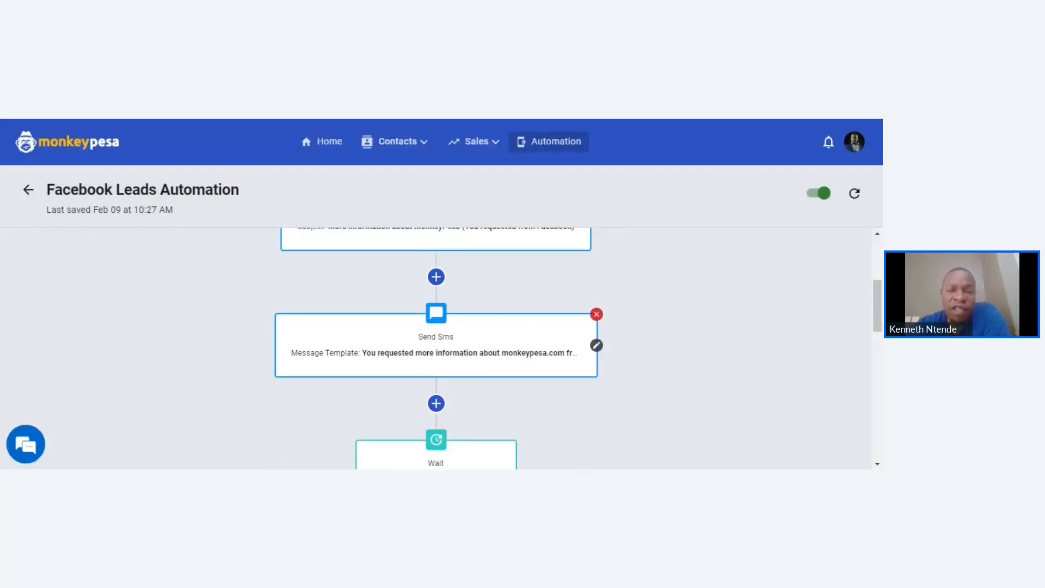
{"action": "scroll", "coordinate": [436, 381], "scroll_direction": "down", "scroll_amount": 2}
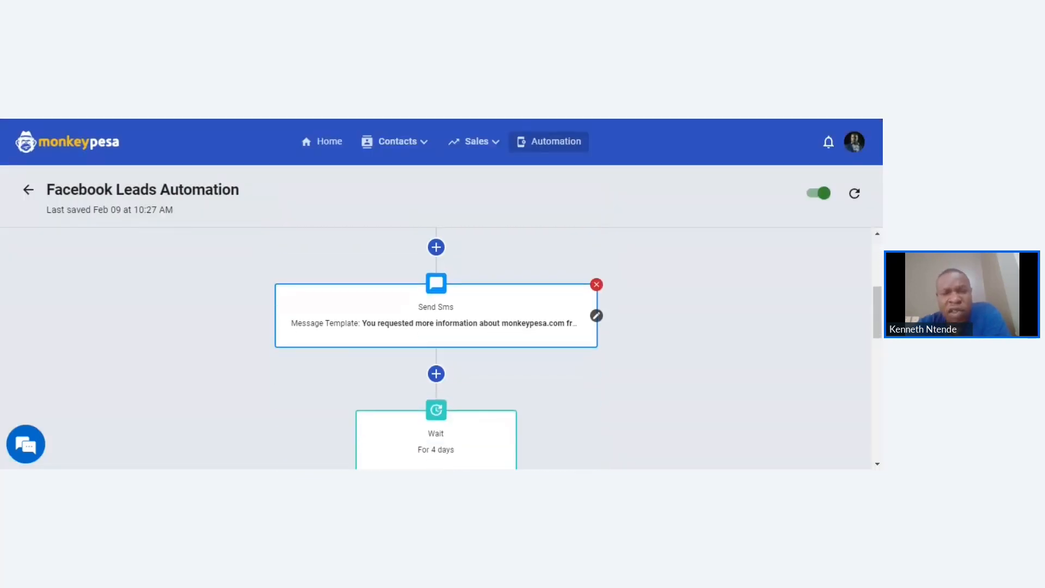
{"action": "scroll", "coordinate": [435, 381], "scroll_direction": "down", "scroll_amount": 3}
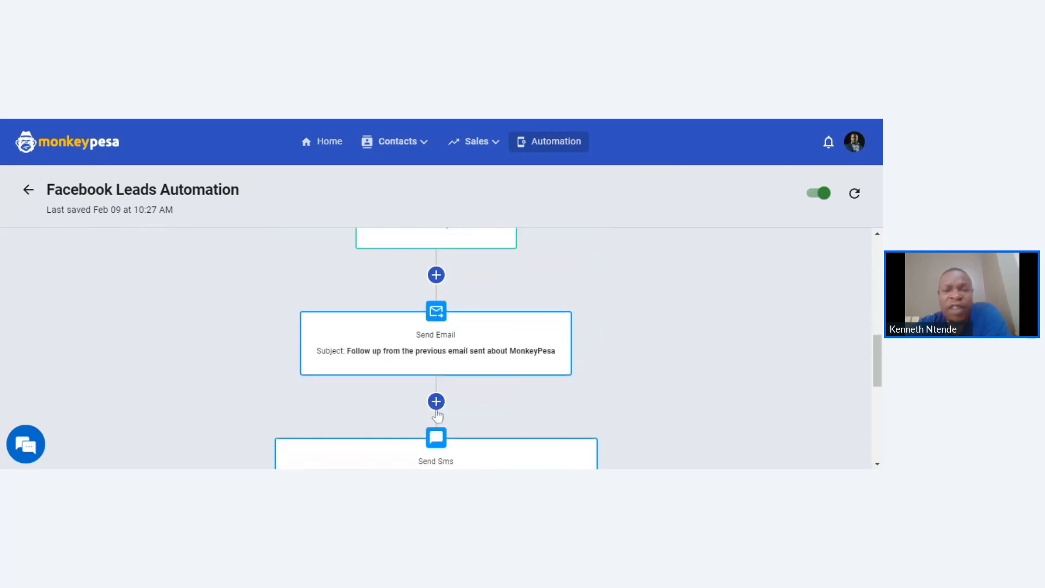
{"action": "left_click", "coordinate": [570, 329]}
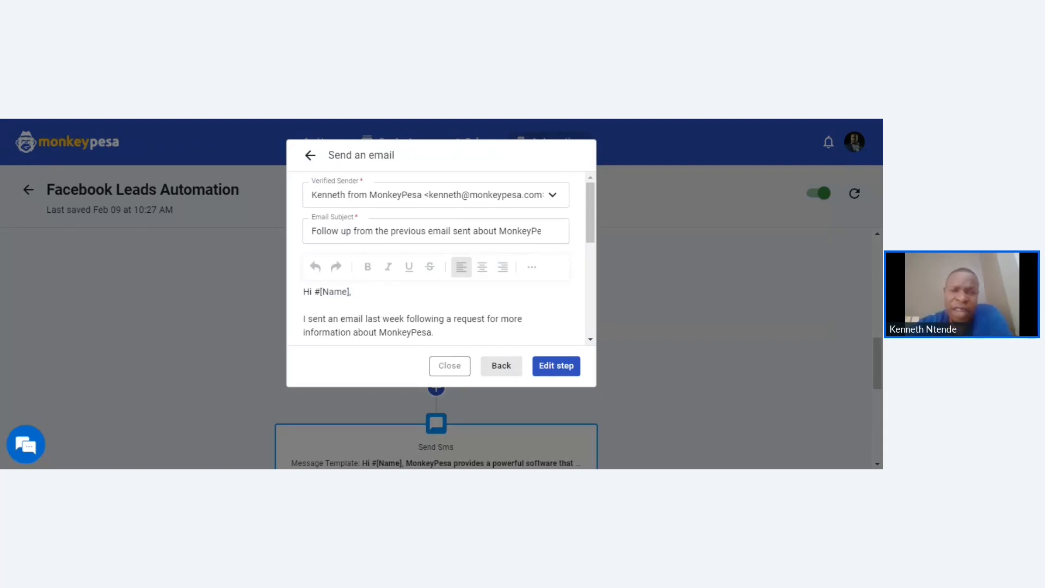
{"action": "scroll", "coordinate": [439, 259], "scroll_direction": "down", "scroll_amount": 3}
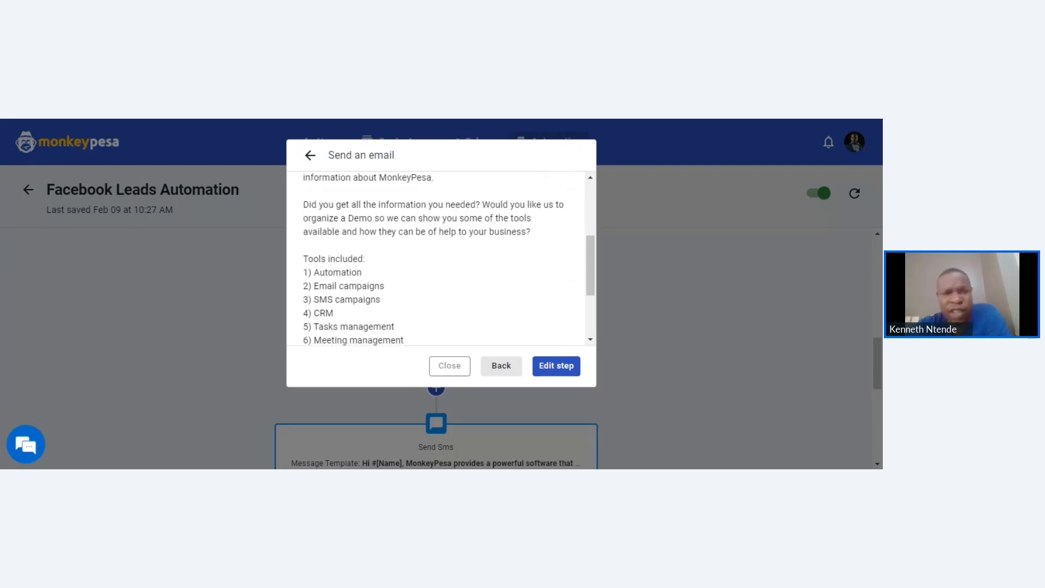
{"action": "left_click", "coordinate": [459, 370]}
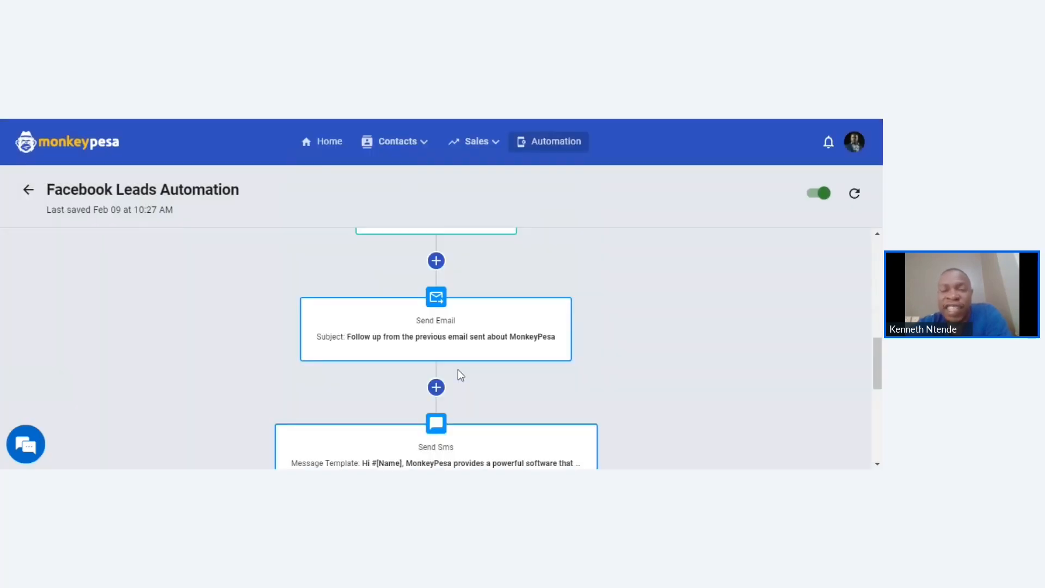
Read the final DusuPay success story email, including its sender, subject and body, and close it without editing.
{"action": "scroll", "coordinate": [458, 369], "scroll_direction": "down", "scroll_amount": 2}
{"action": "scroll", "coordinate": [458, 370], "scroll_direction": "down", "scroll_amount": 6}
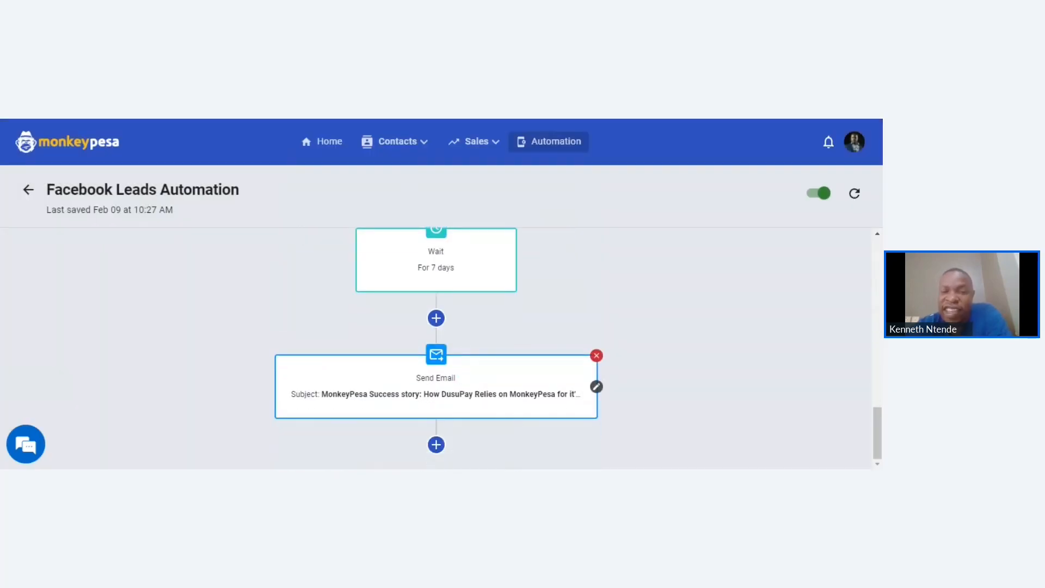
{"action": "left_click", "coordinate": [597, 387]}
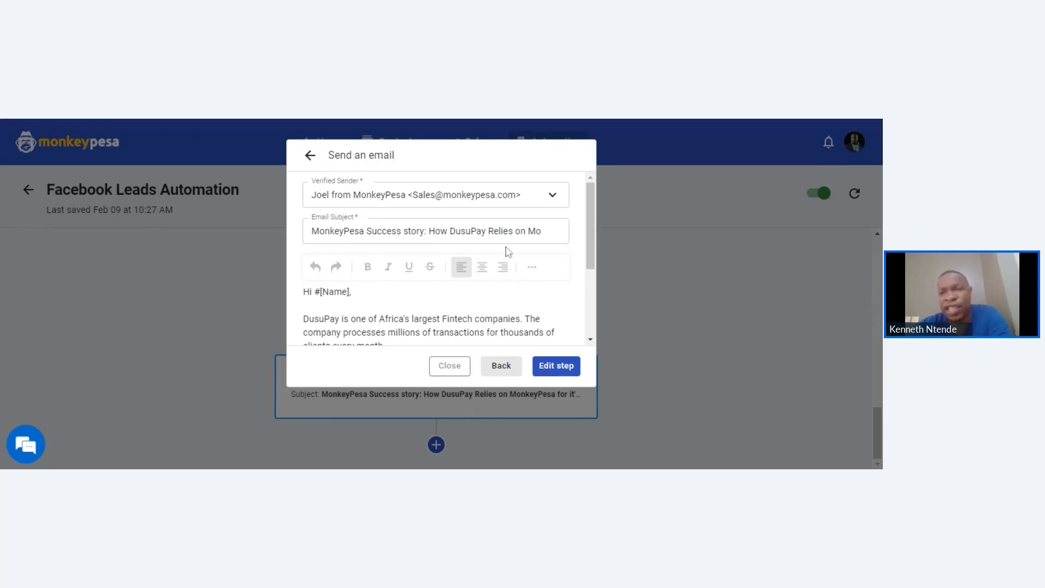
{"action": "scroll", "coordinate": [507, 251], "scroll_direction": "down", "scroll_amount": 1}
{"action": "scroll", "coordinate": [507, 251], "scroll_direction": "down", "scroll_amount": 3}
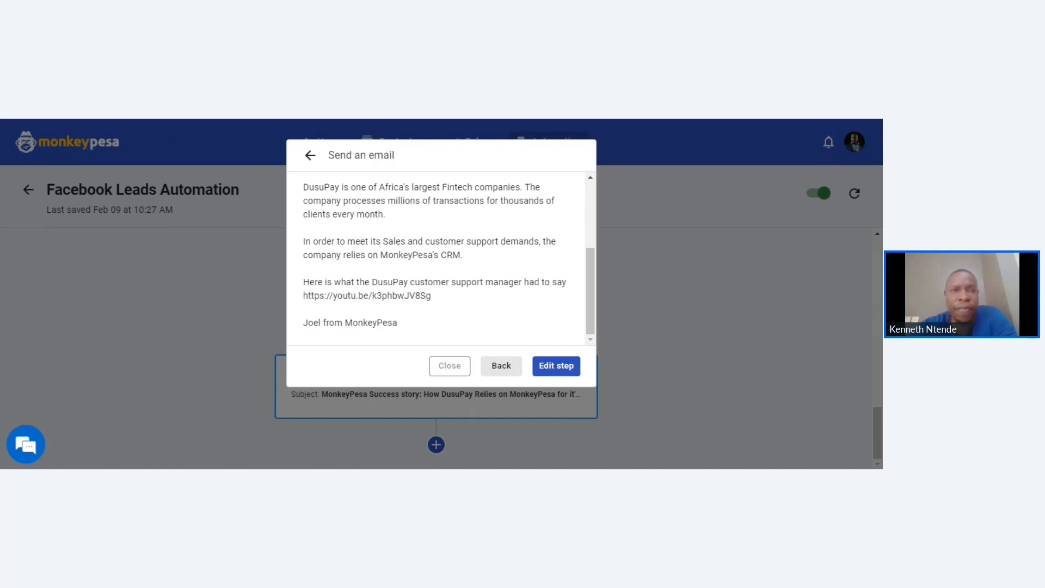
{"action": "scroll", "coordinate": [435, 256], "scroll_direction": "up", "scroll_amount": 3}
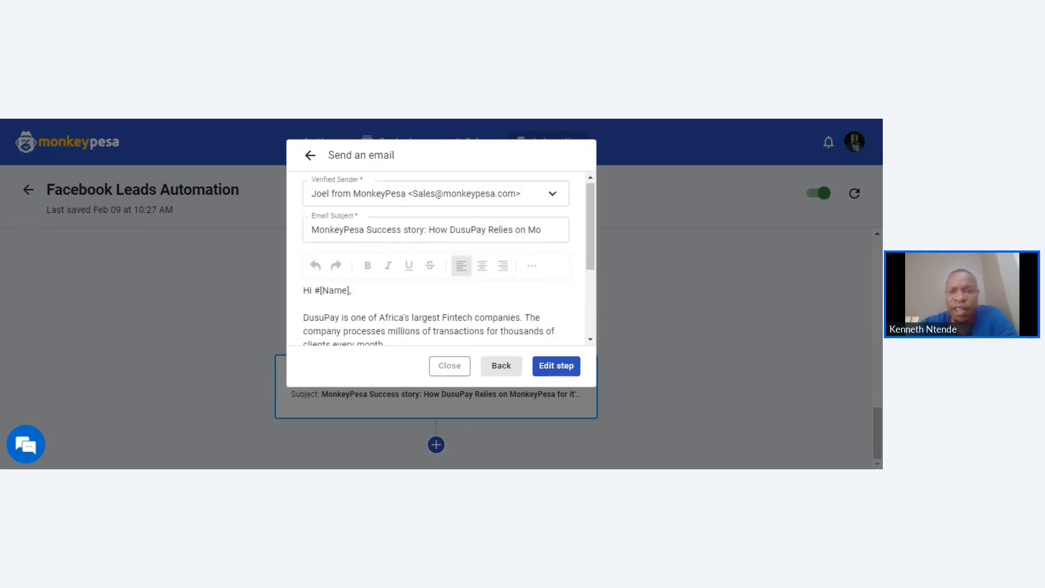
{"action": "left_click", "coordinate": [449, 366]}
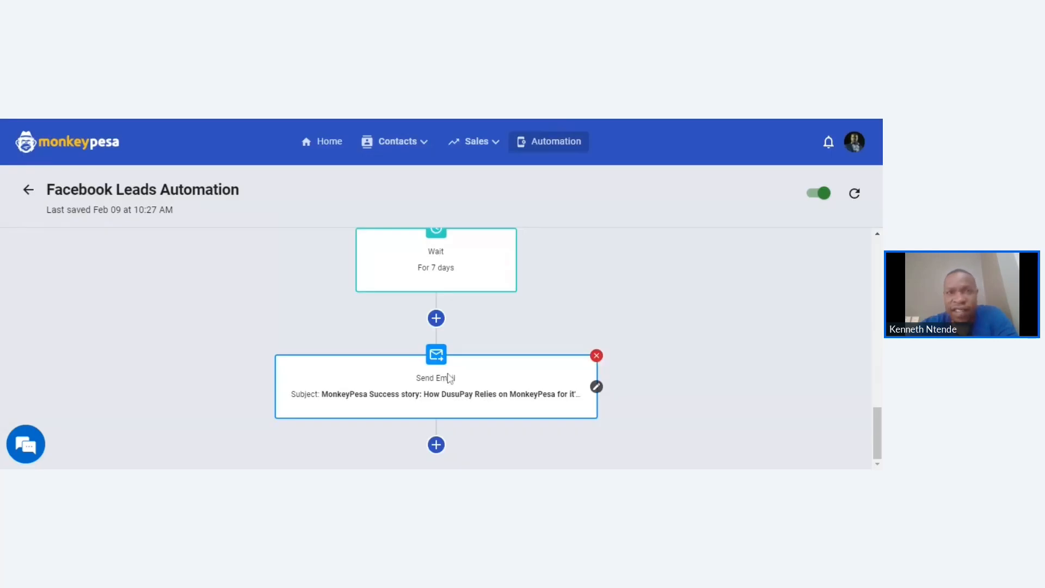
Look over the Facebook Leads Automation sequence again from its entry point down to the final email step.
{"action": "scroll", "coordinate": [448, 379], "scroll_direction": "up", "scroll_amount": 5}
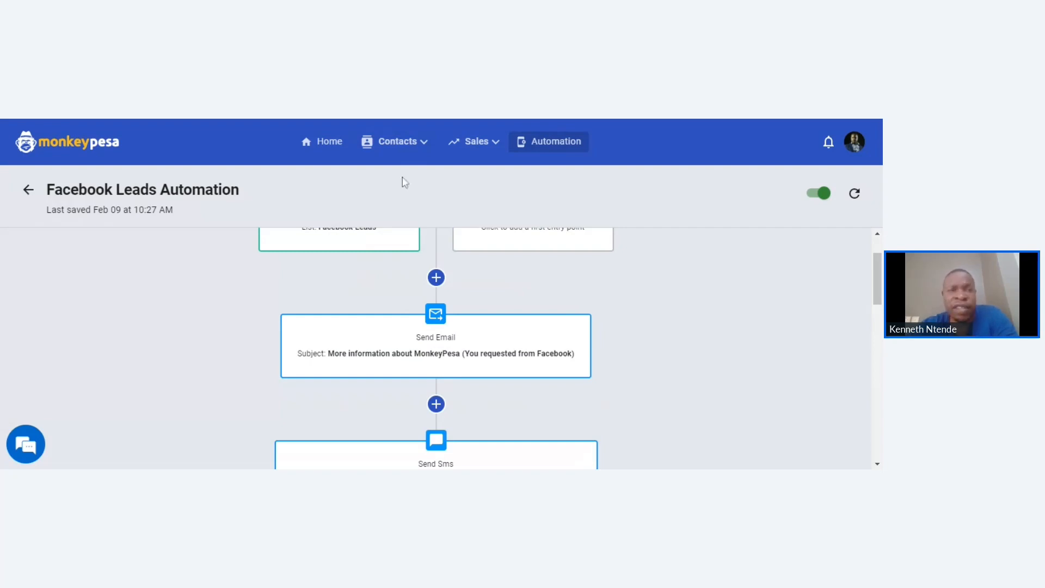
{"action": "scroll", "coordinate": [382, 341], "scroll_direction": "up", "scroll_amount": 2}
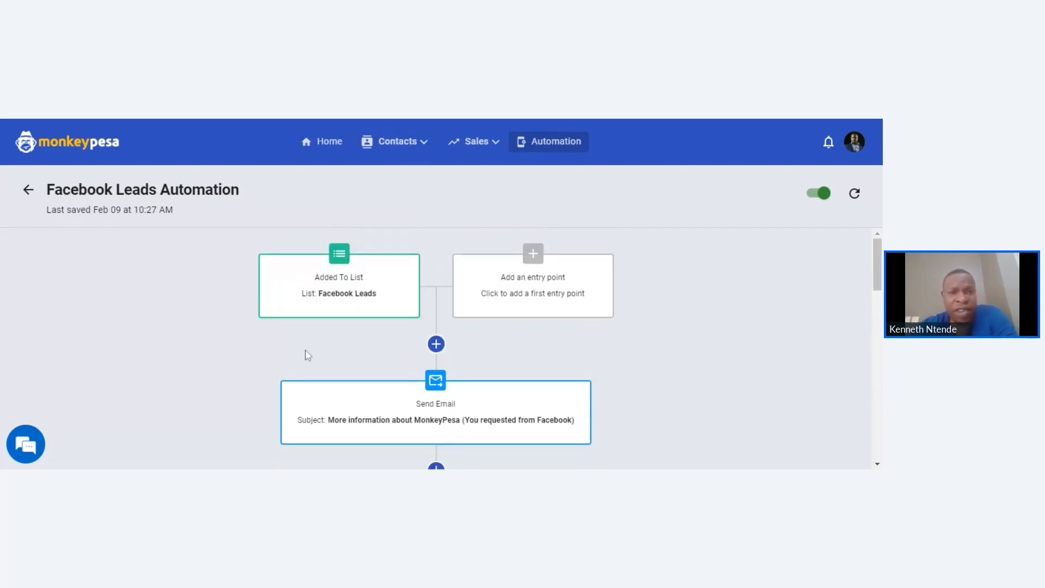
{"action": "scroll", "coordinate": [305, 353], "scroll_direction": "down", "scroll_amount": 5}
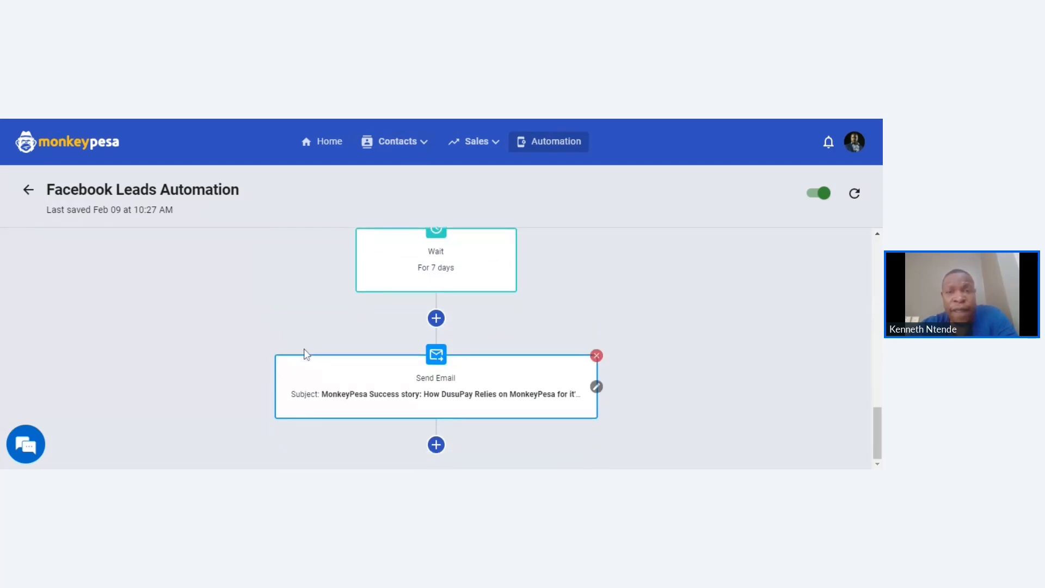